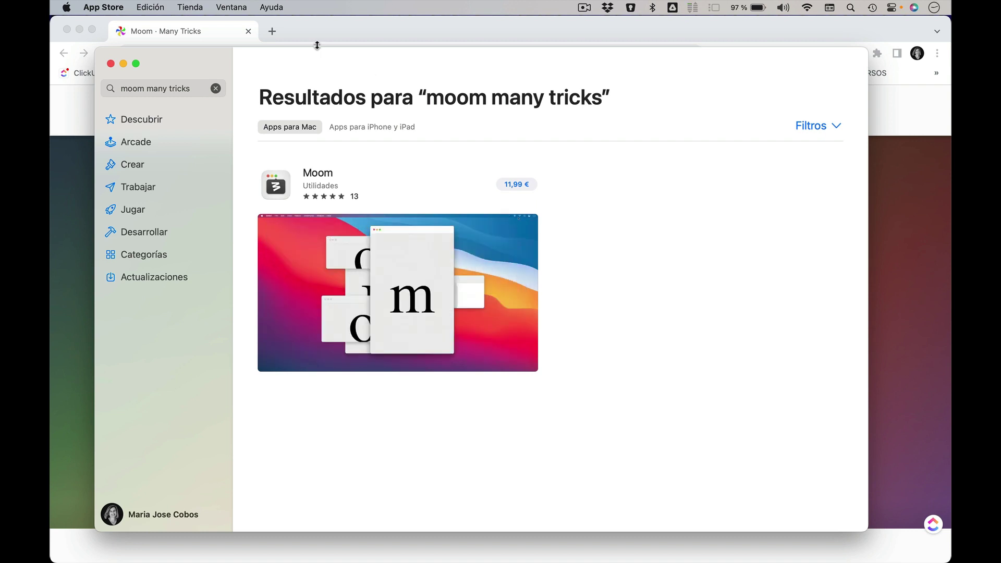
Leave the App Store and examine the Download and Buy Now options on Moom's web page before closing it
click(111, 64)
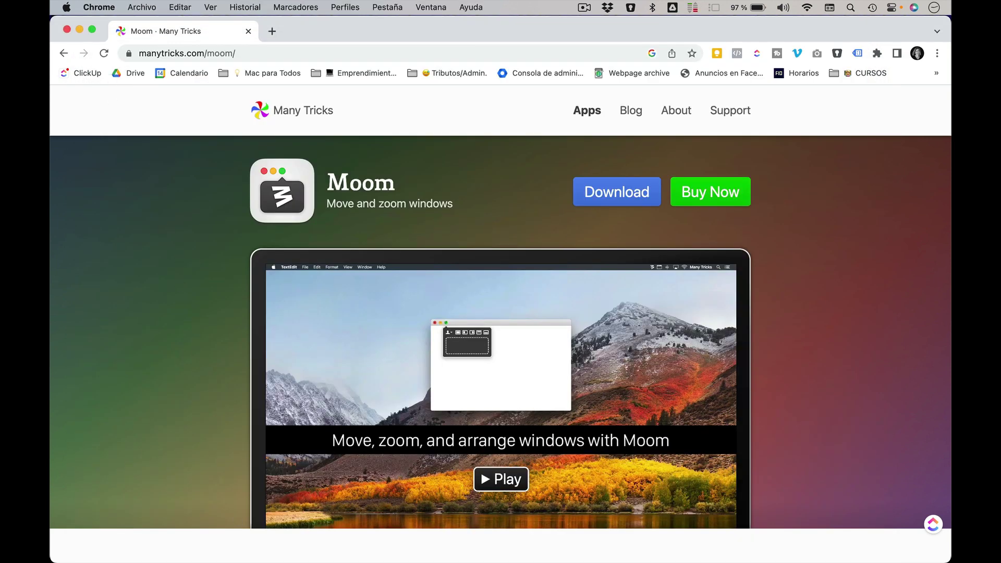
mouse_move(273, 546)
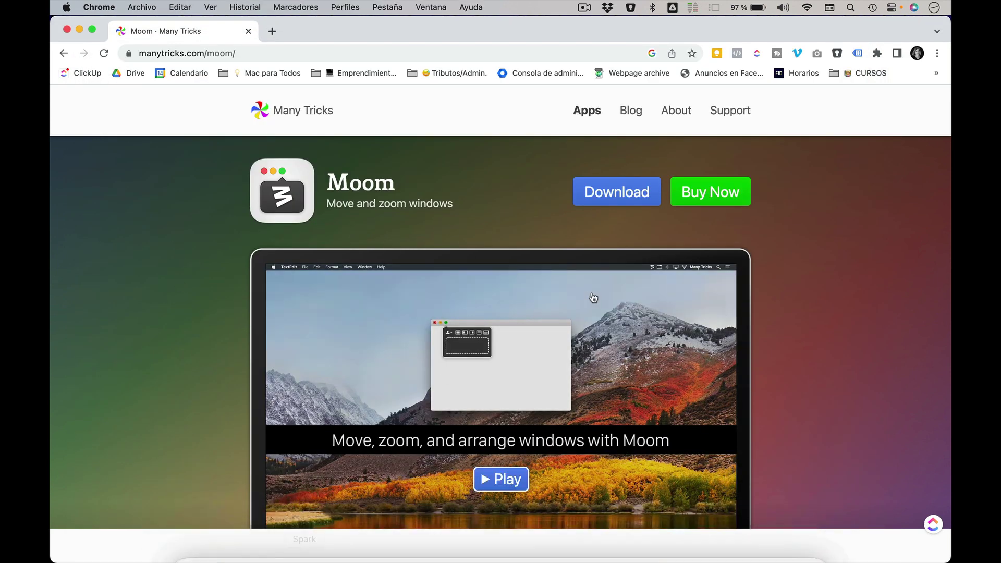
mouse_move(705, 193)
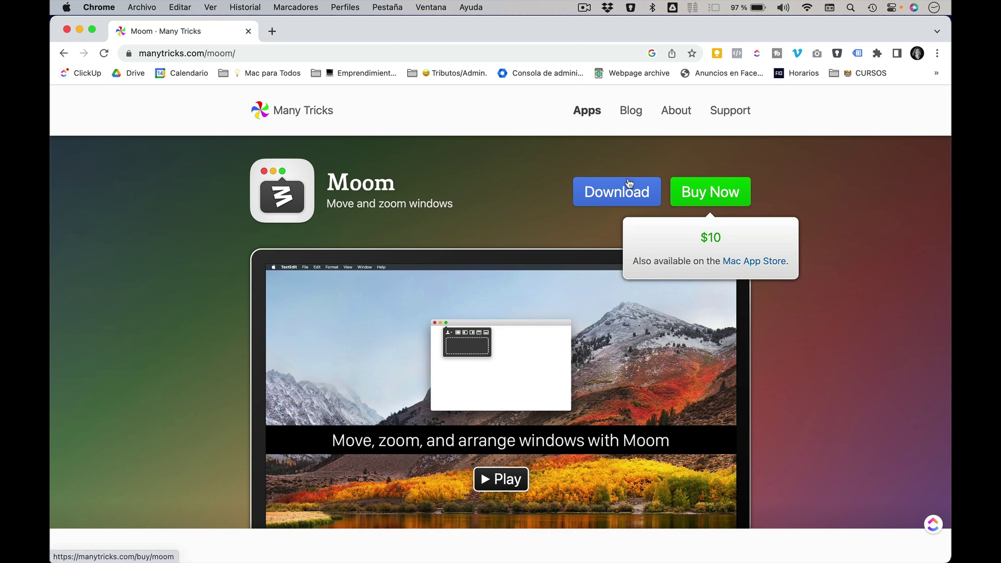
mouse_move(628, 190)
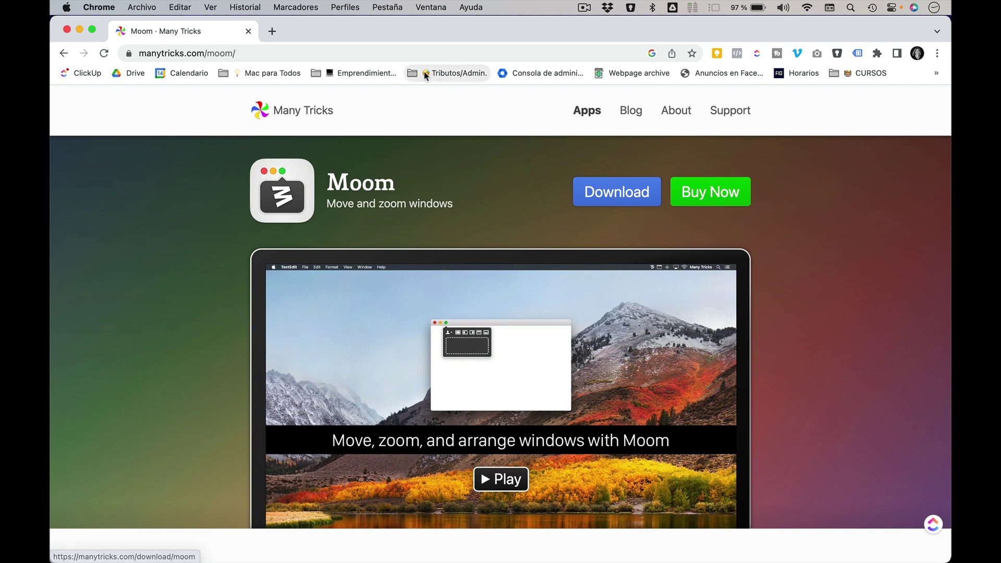
click(67, 29)
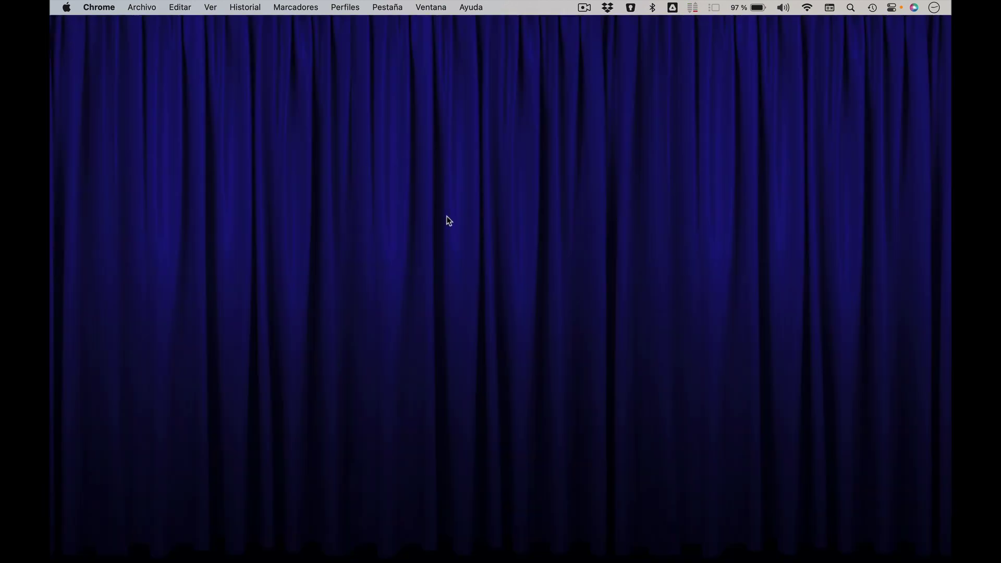
Resize a new Chrome window to the left half of the screen with Moom's pop-up controls, and close the window
mouse_move(416, 561)
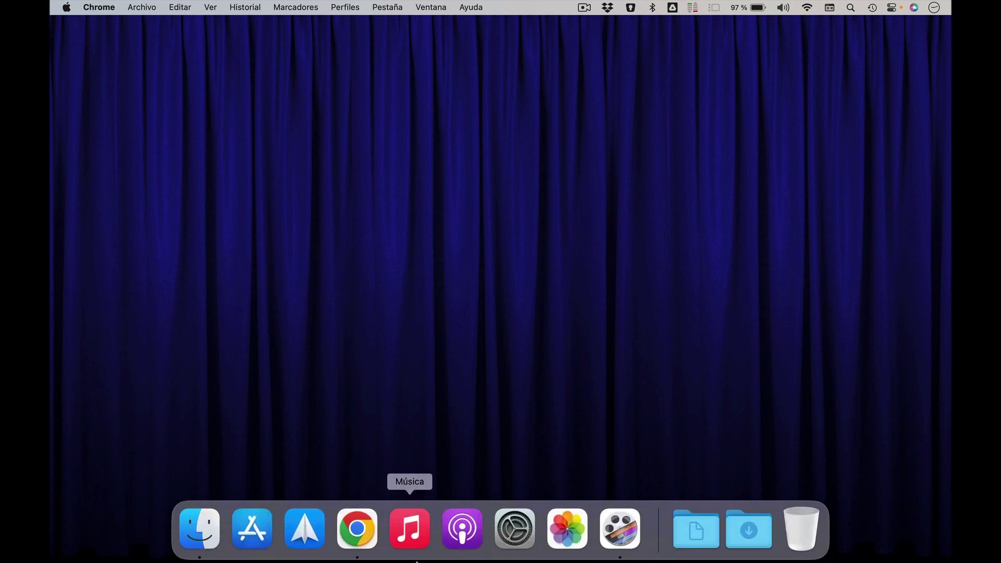
click(355, 528)
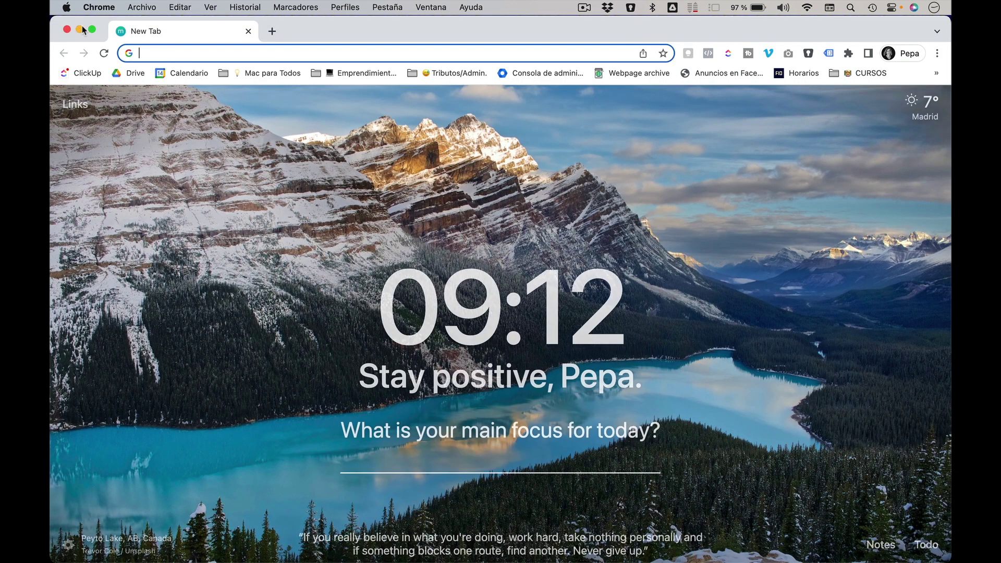
mouse_move(91, 29)
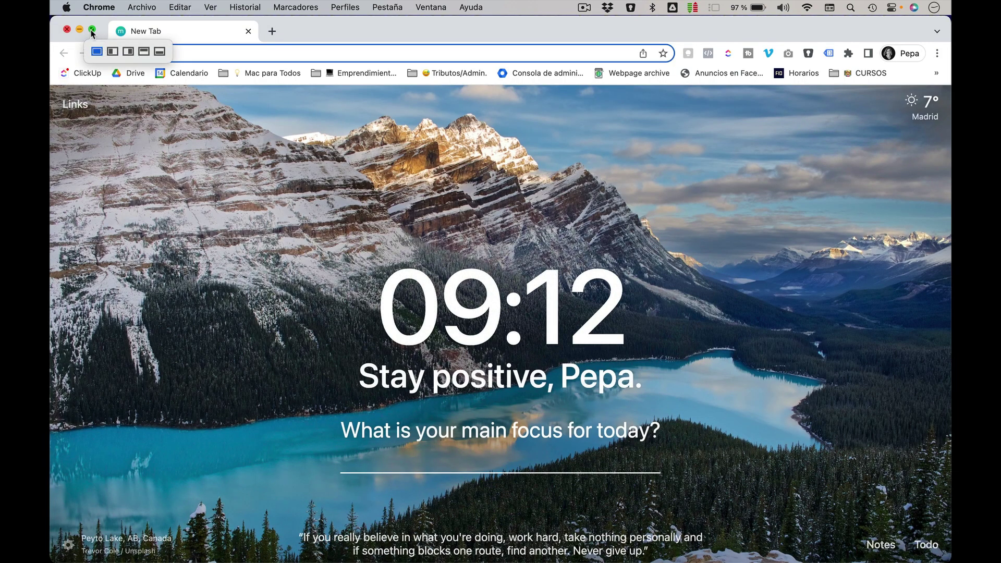
click(113, 53)
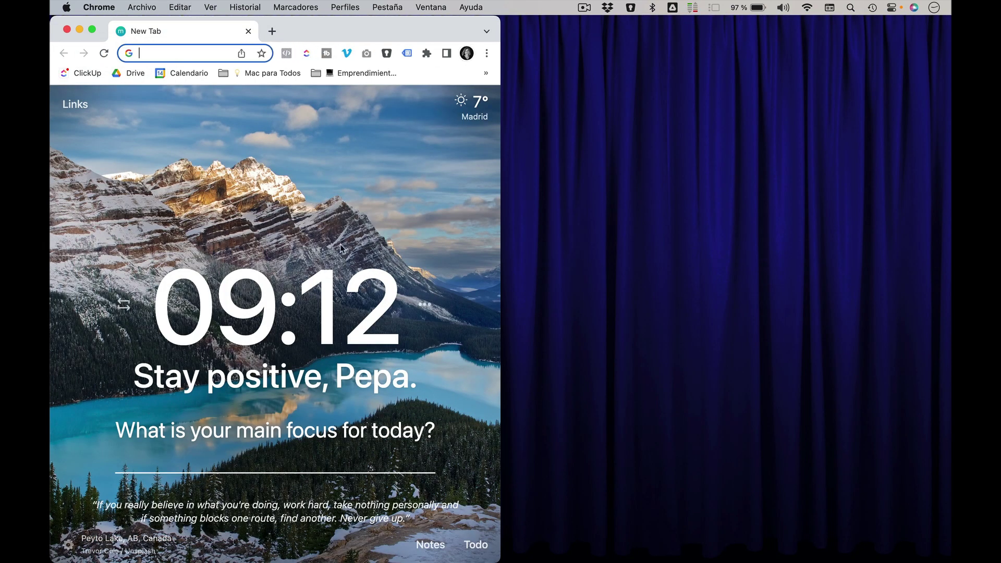
click(67, 29)
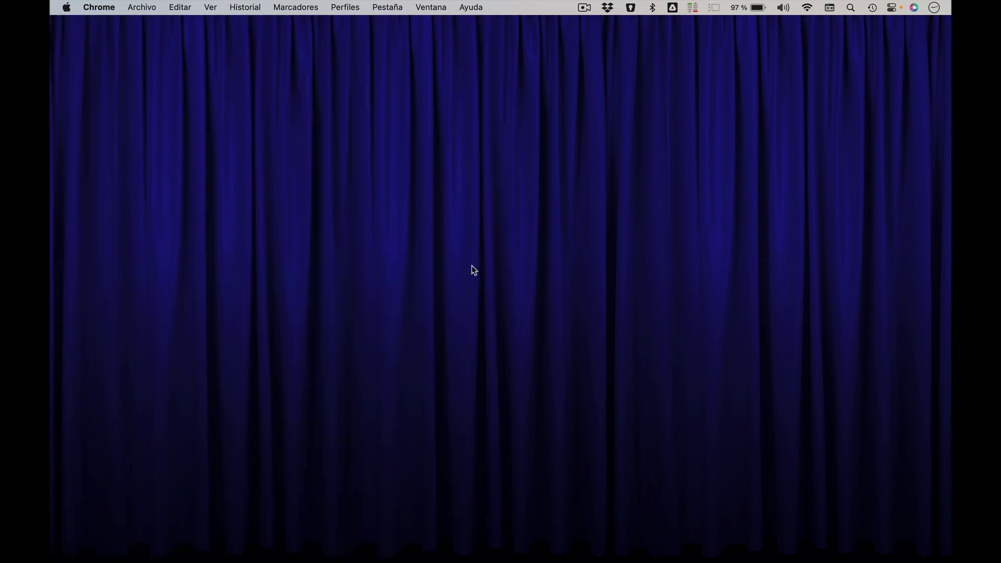
Find Moom through the Alfred launcher and open its preferences
key(alt+space)
text(moo)
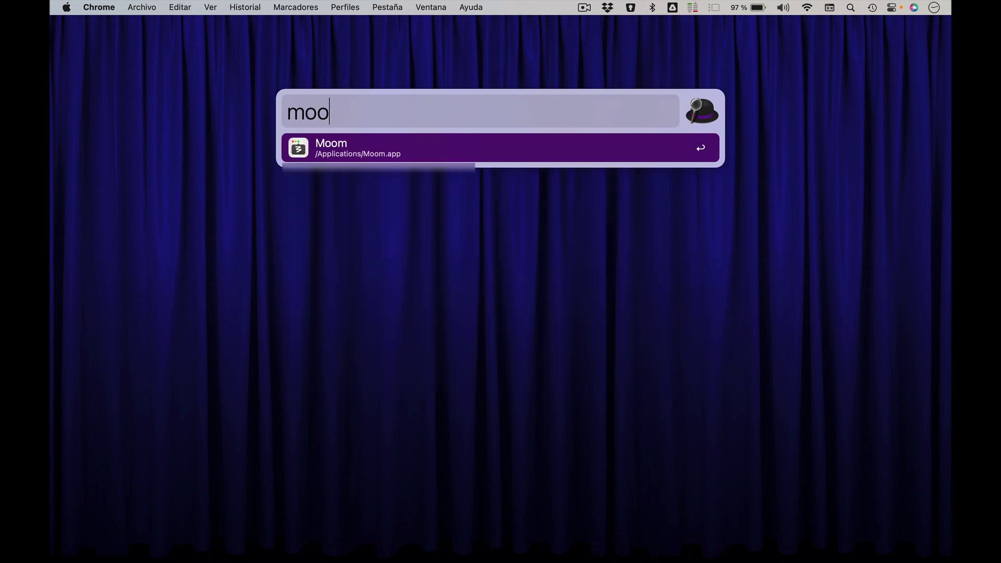
key(Return)
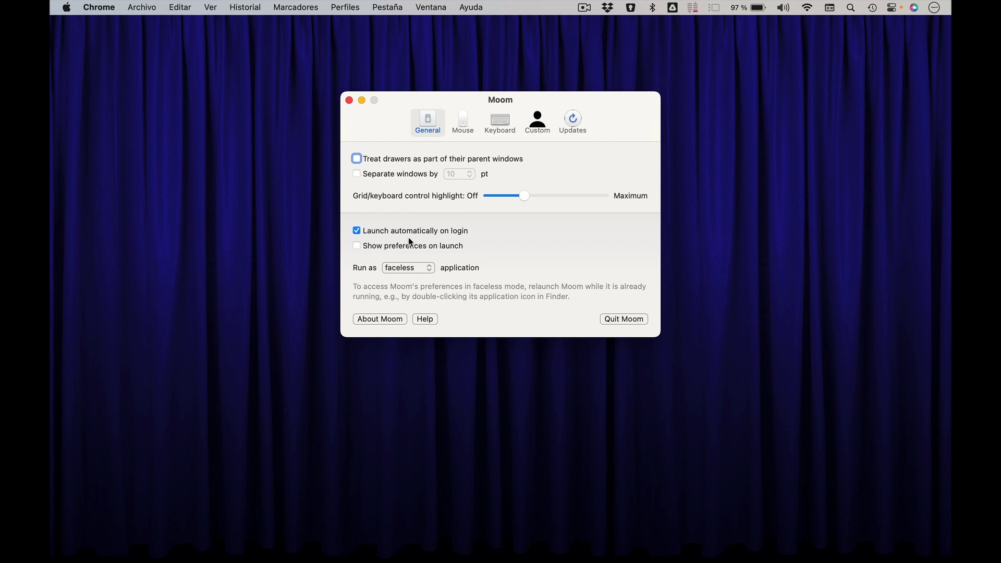
Check the login items in the macOS General system settings for Moom, and return to Moom's preferences
click(516, 529)
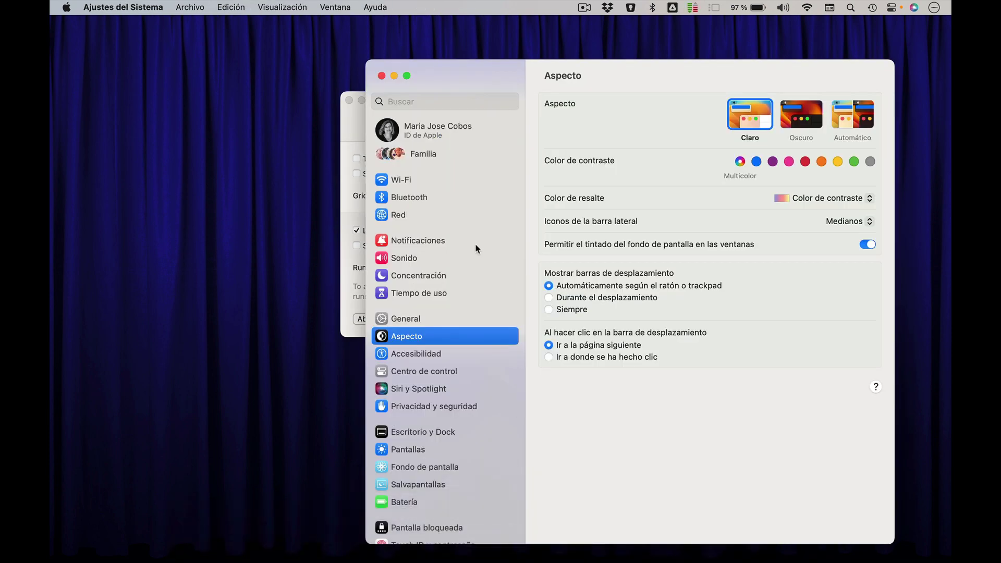
click(406, 319)
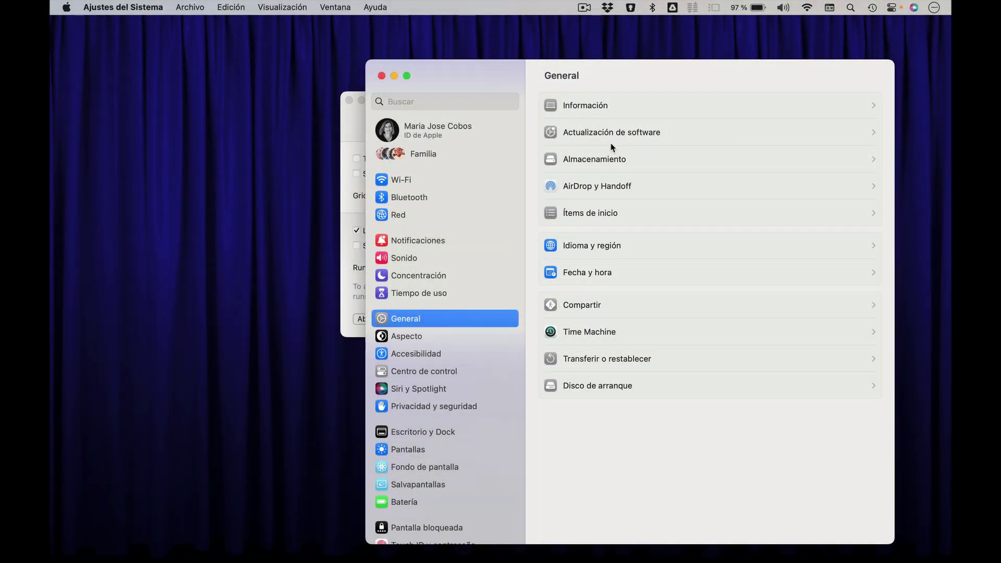
click(593, 214)
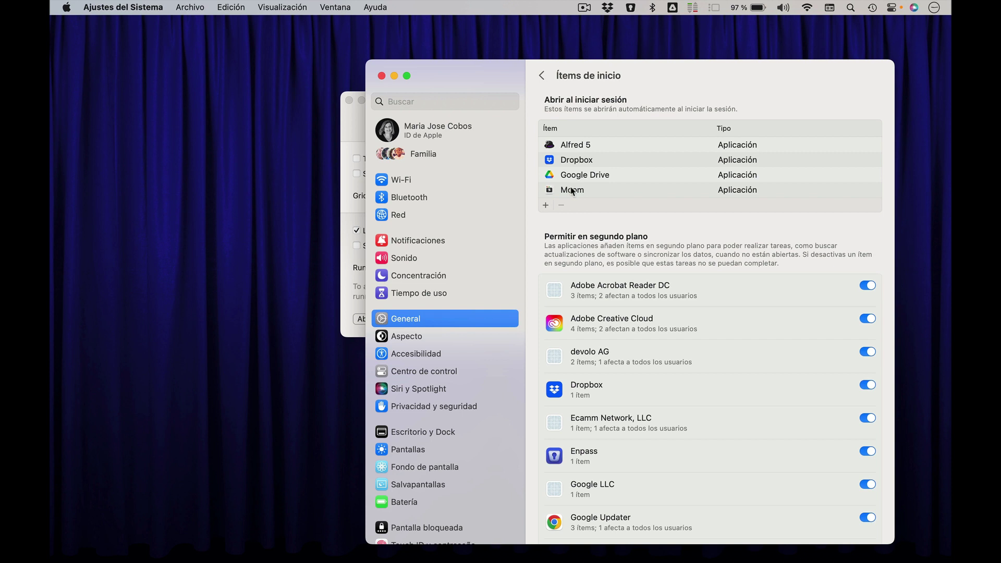
click(381, 76)
click(517, 247)
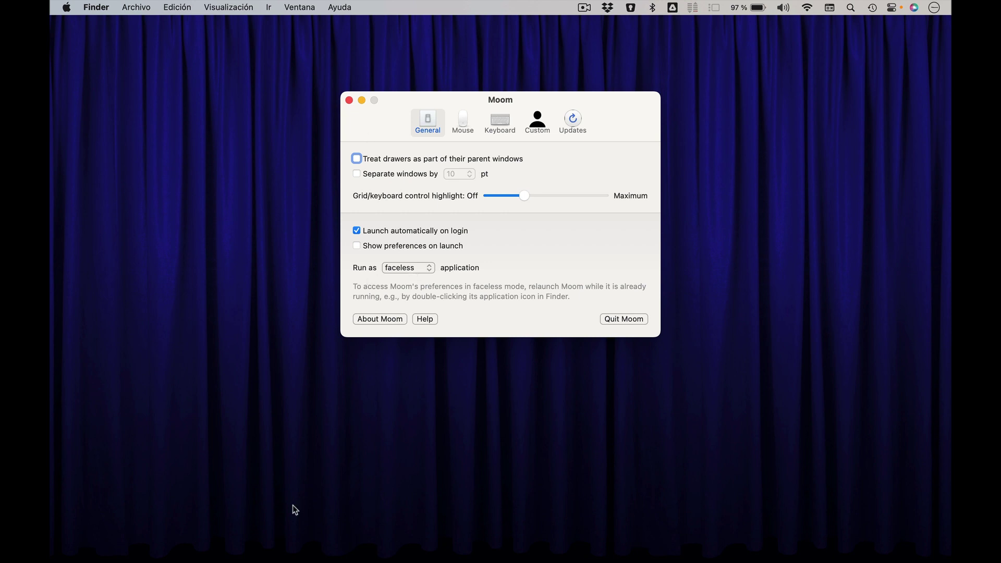
Show Moom's pop-up window controls on a new Chrome window, and return to Moom's preferences
click(355, 530)
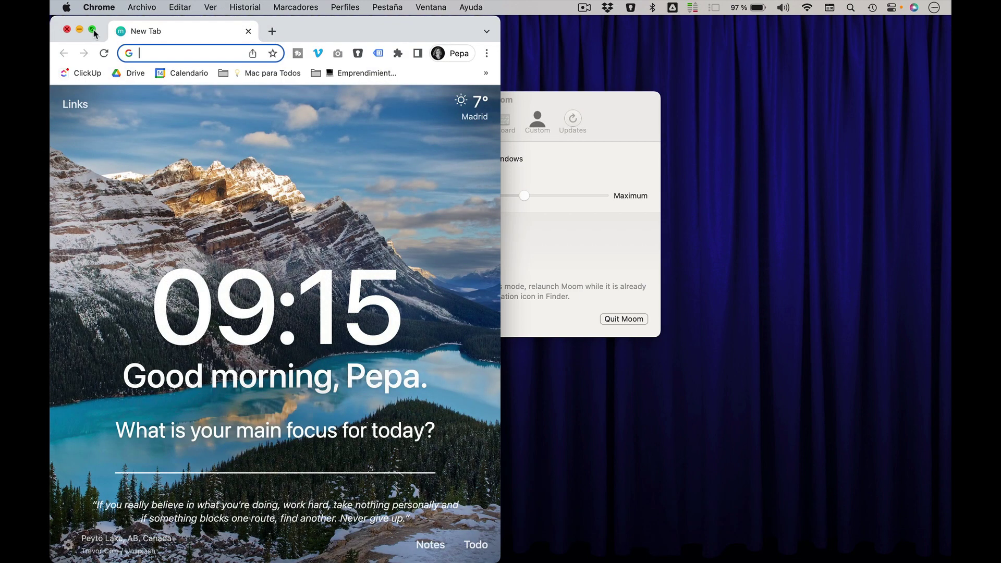
mouse_move(92, 30)
click(127, 52)
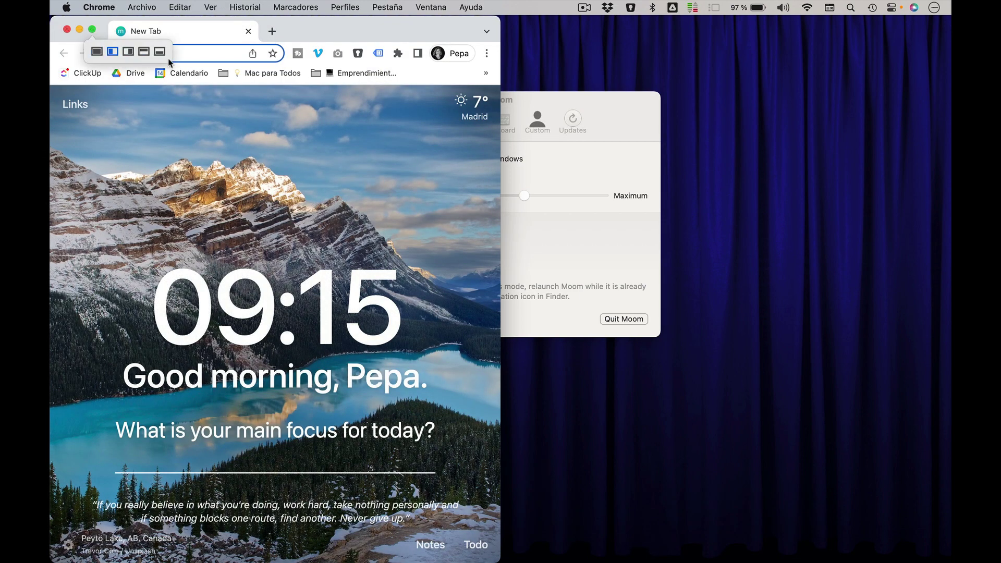
click(78, 29)
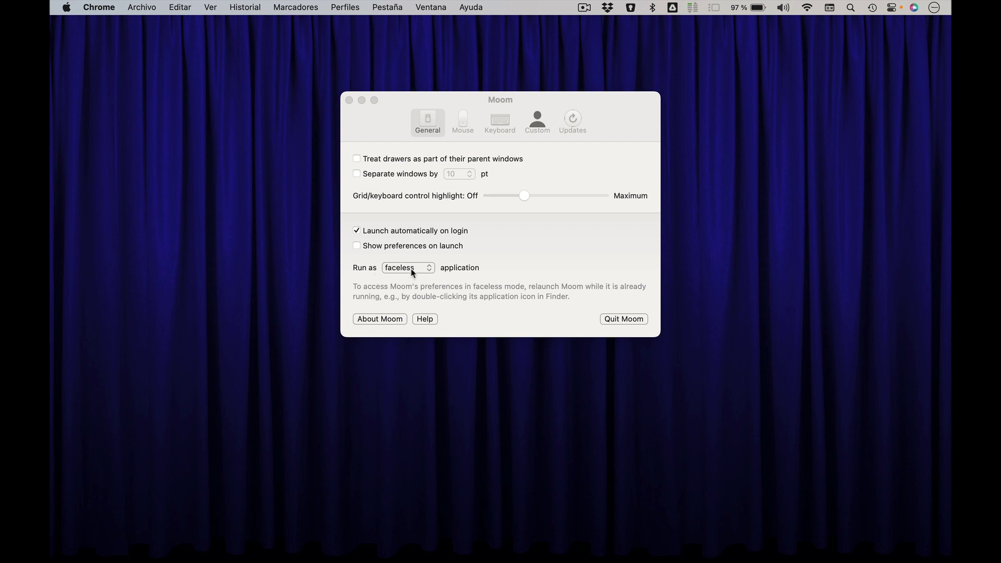
click(496, 271)
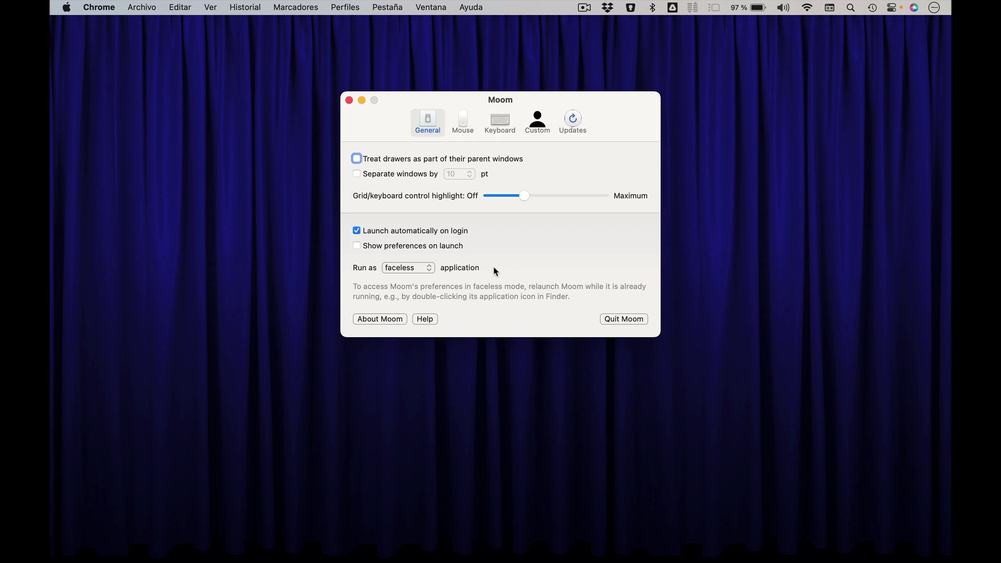
Set Moom to run as a menu bar application and look through the commands it offers there
click(412, 269)
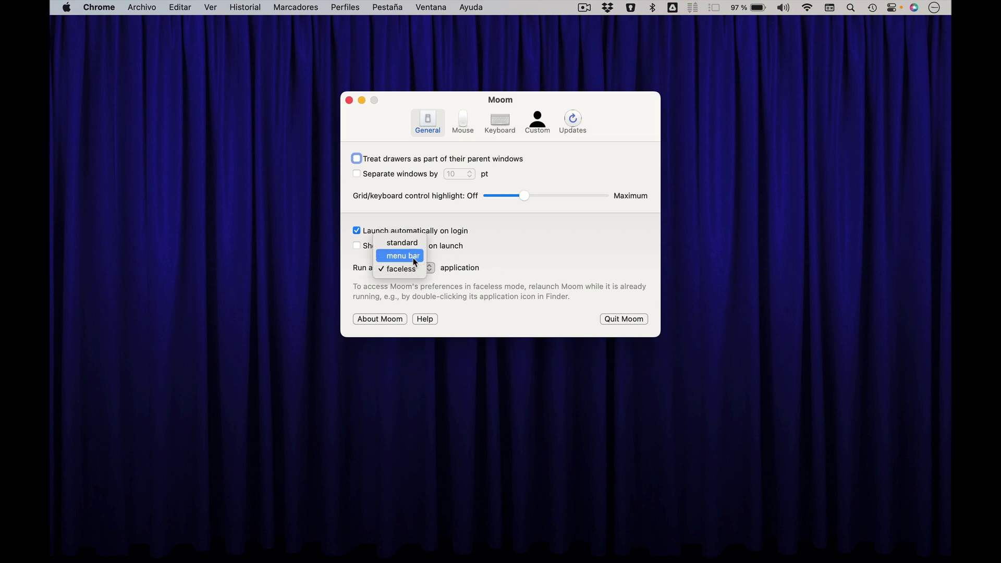
click(412, 257)
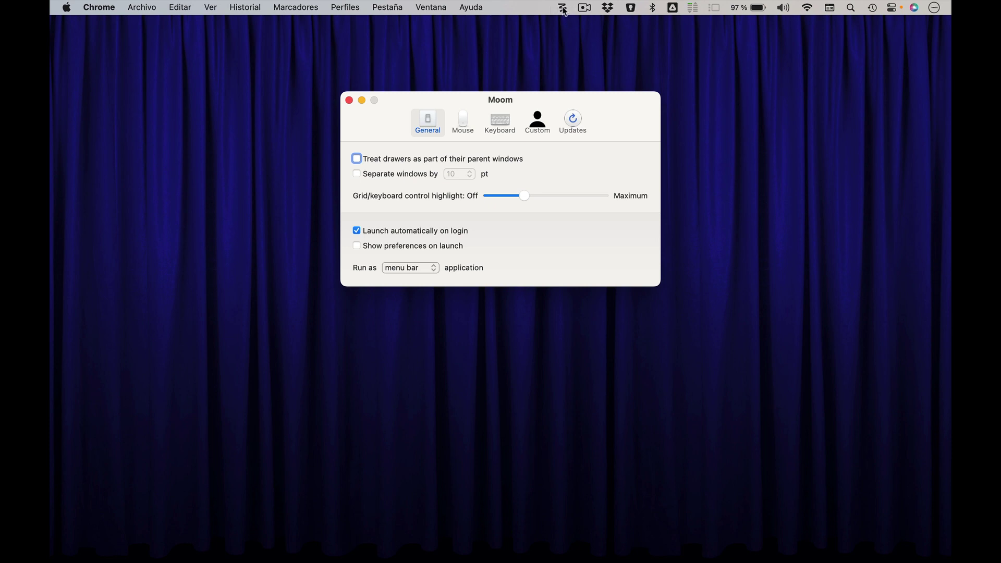
click(563, 9)
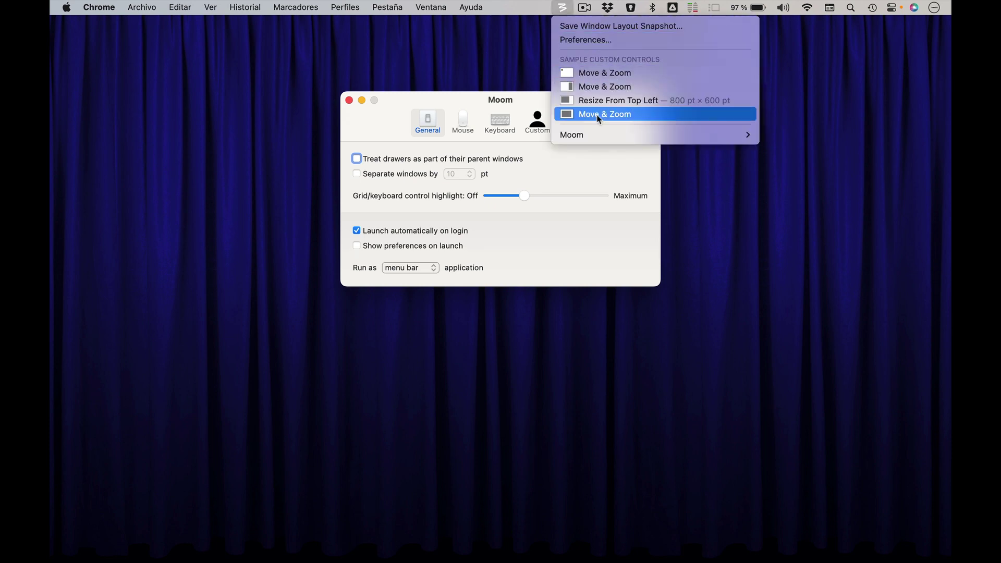
click(563, 9)
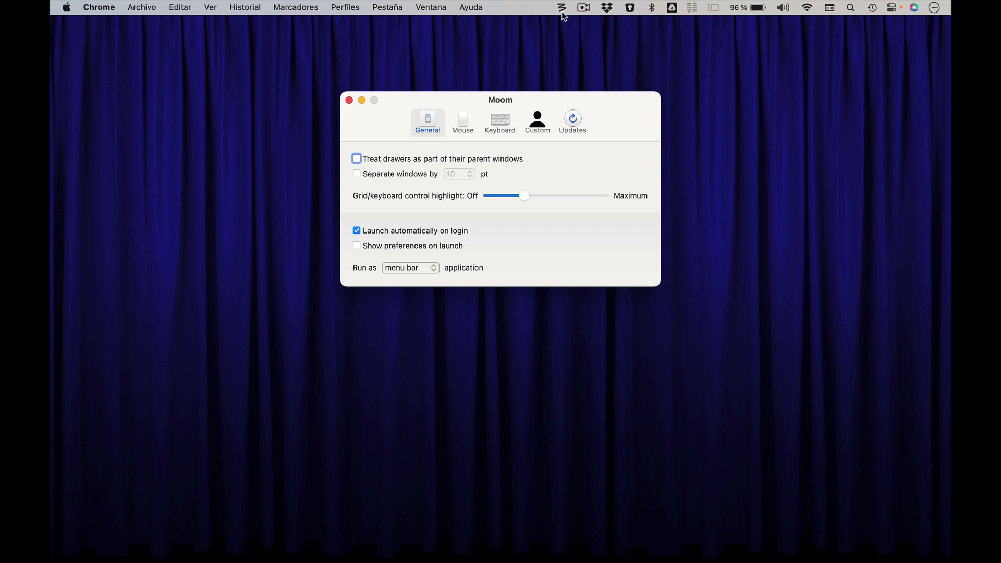
click(563, 9)
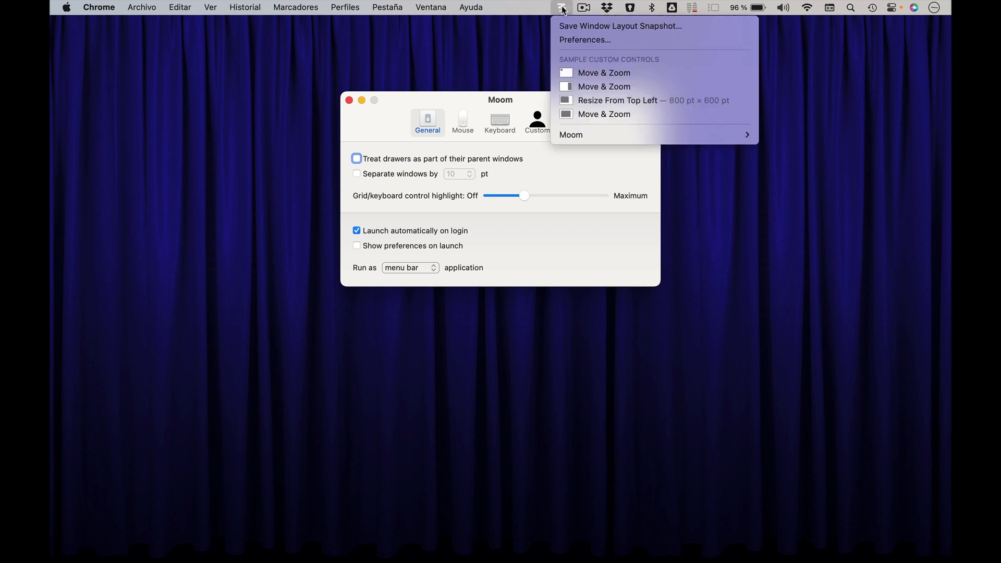
click(564, 9)
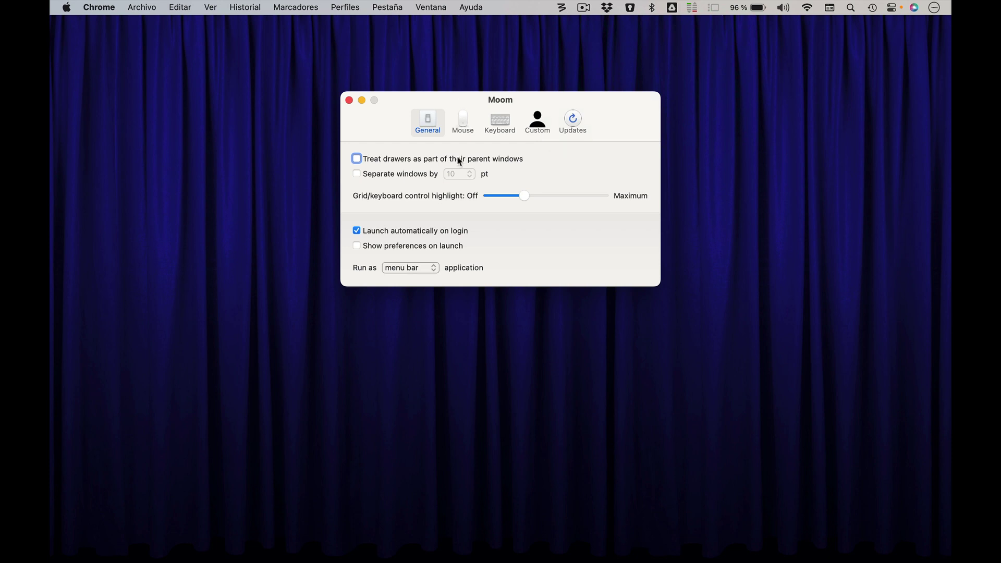
Set Moom to run as a standard application
click(421, 268)
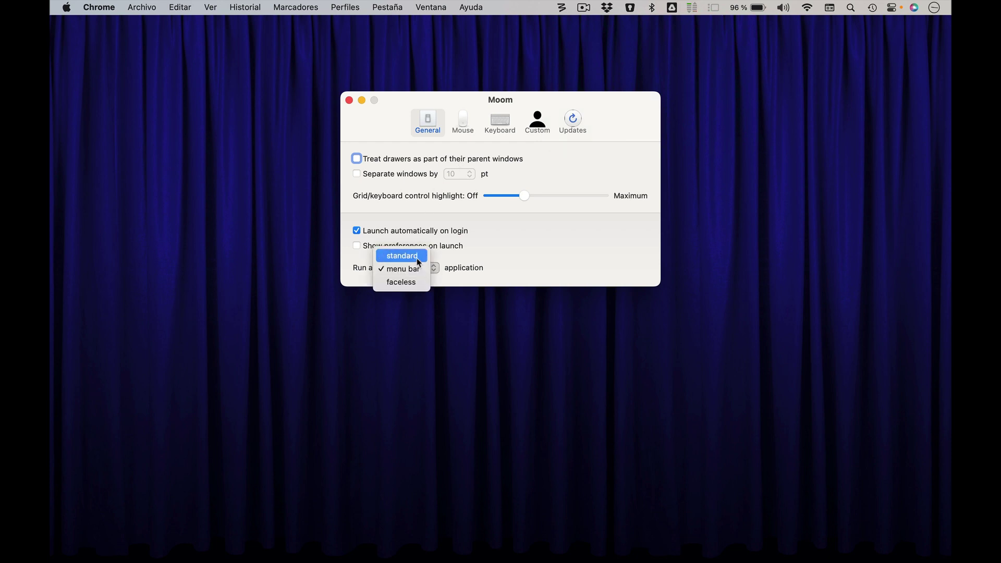
click(418, 257)
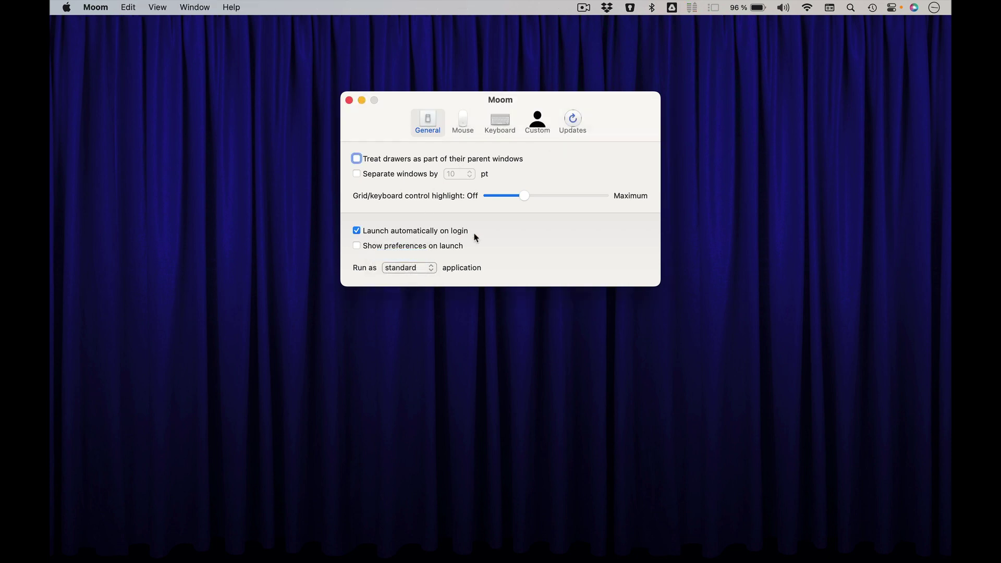
mouse_move(489, 543)
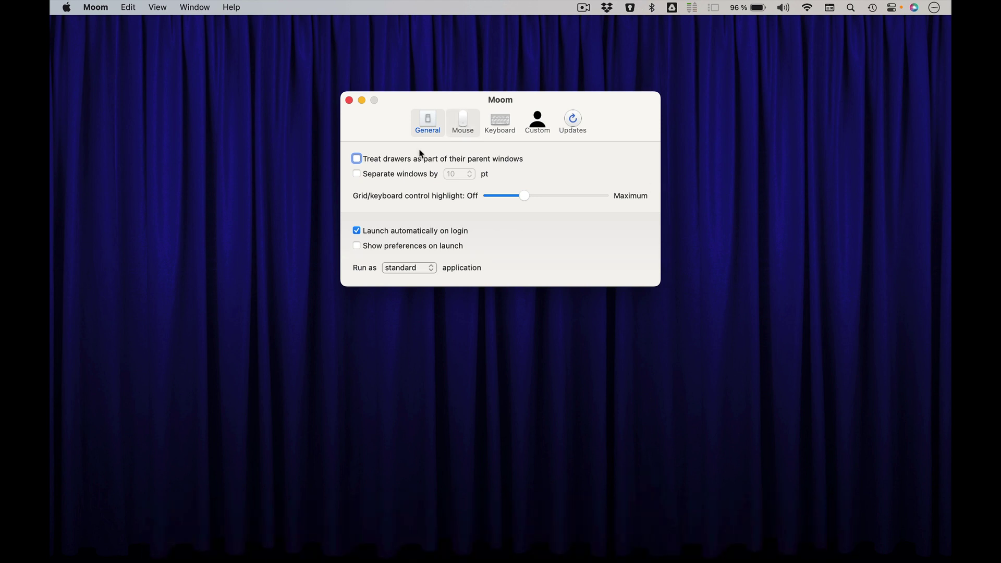
Set Moom to run as a faceless application and open its mouse control preferences
click(417, 269)
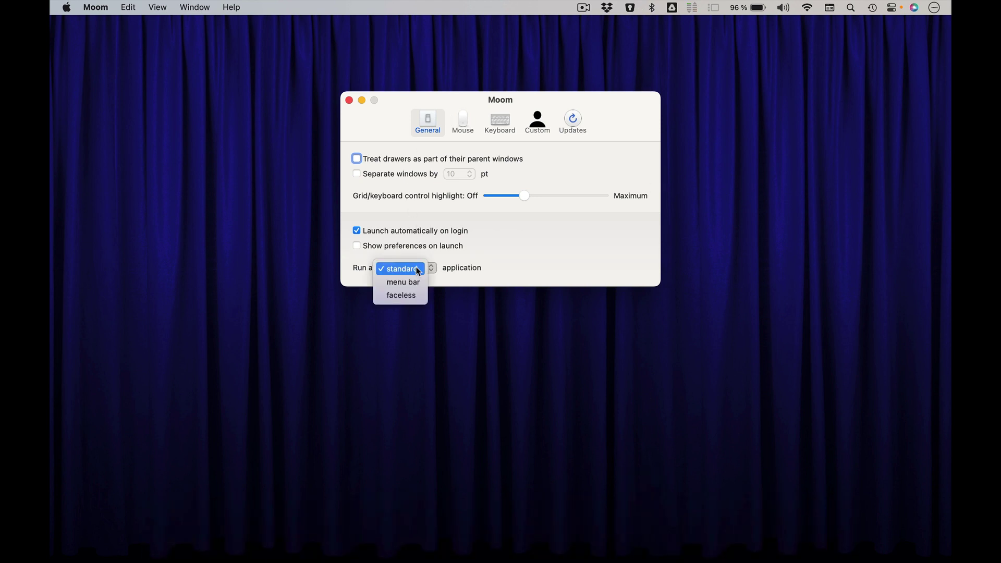
click(412, 295)
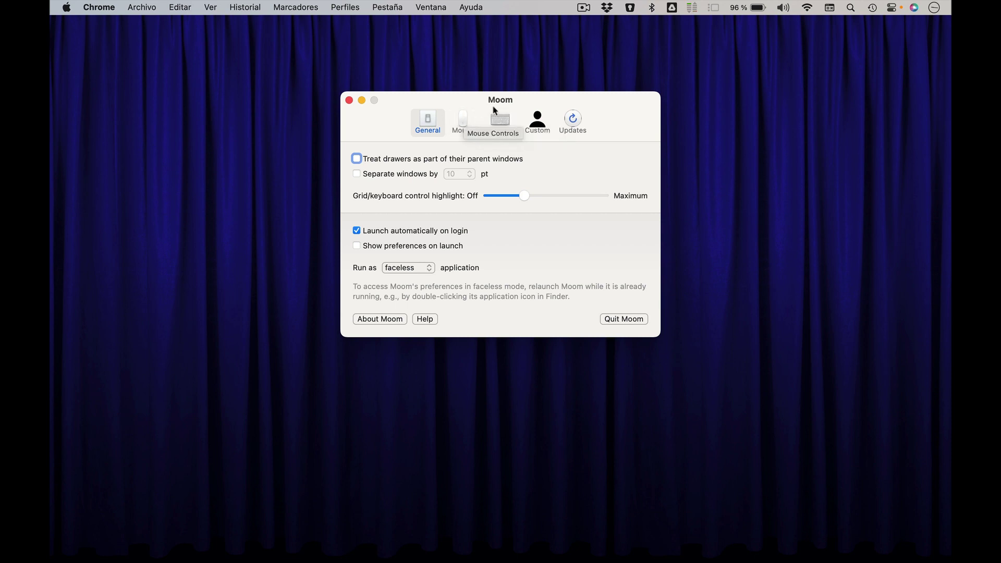
click(462, 123)
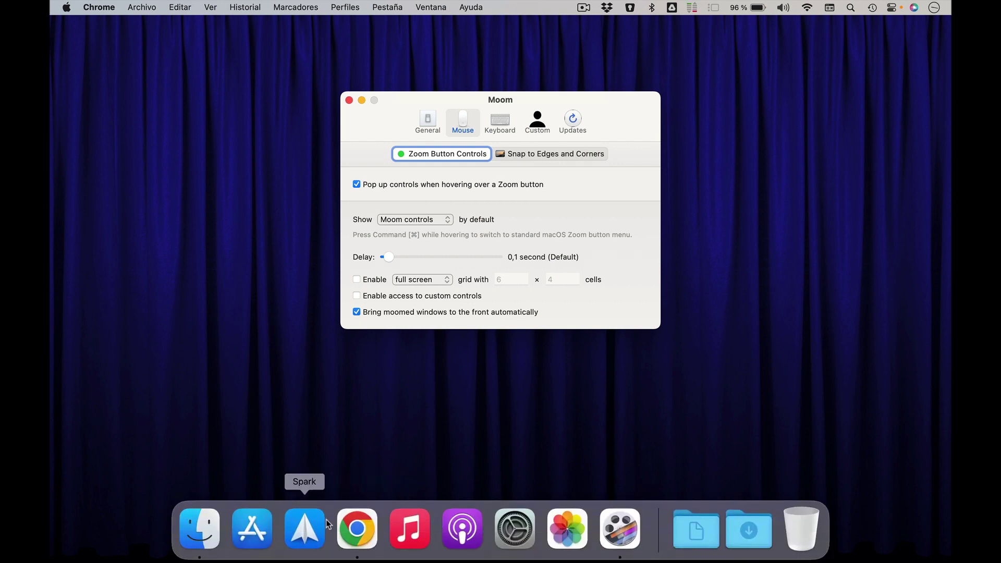
Examine Moom's pop-up layout controls on a Chrome window, and close that window
click(357, 547)
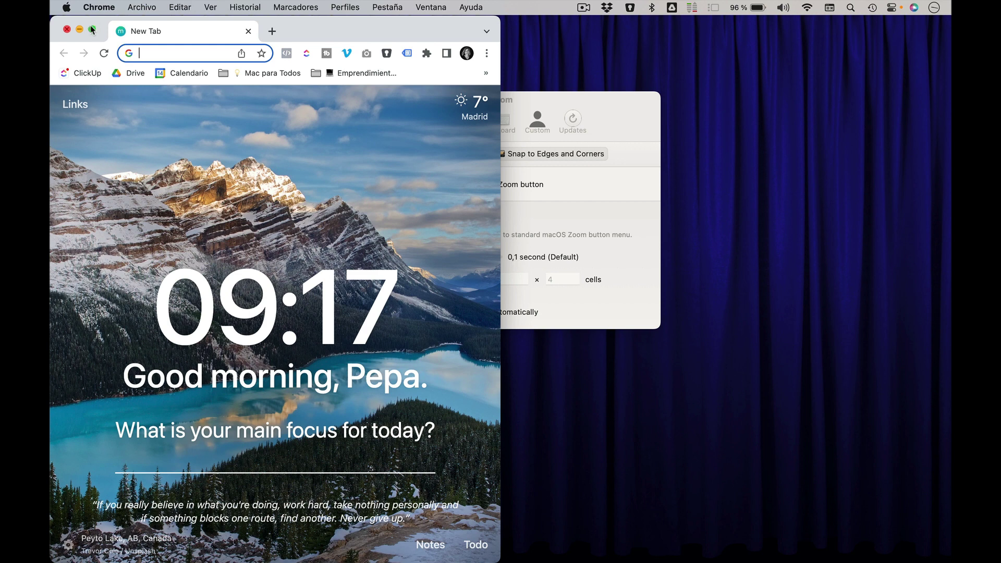
mouse_move(92, 31)
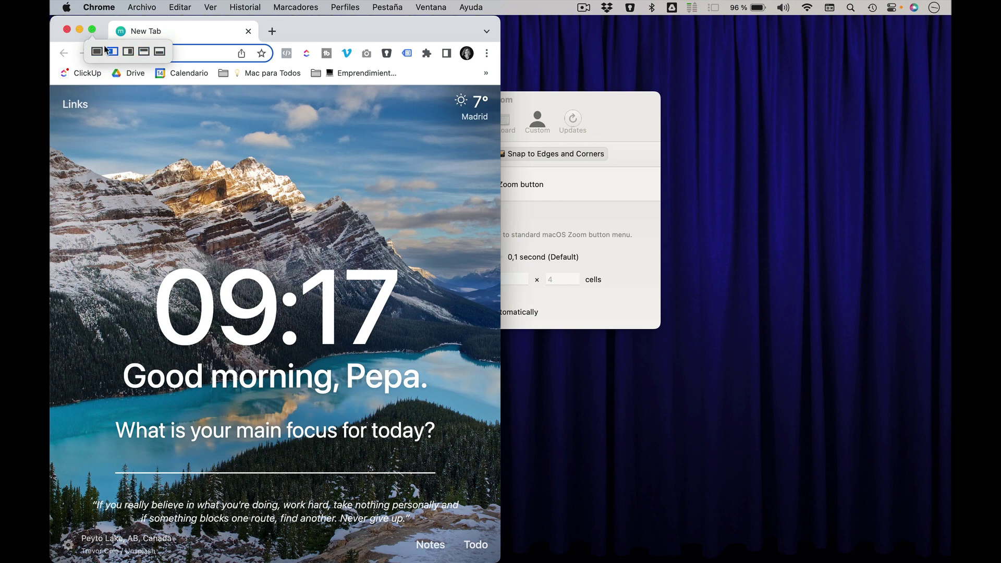
click(67, 30)
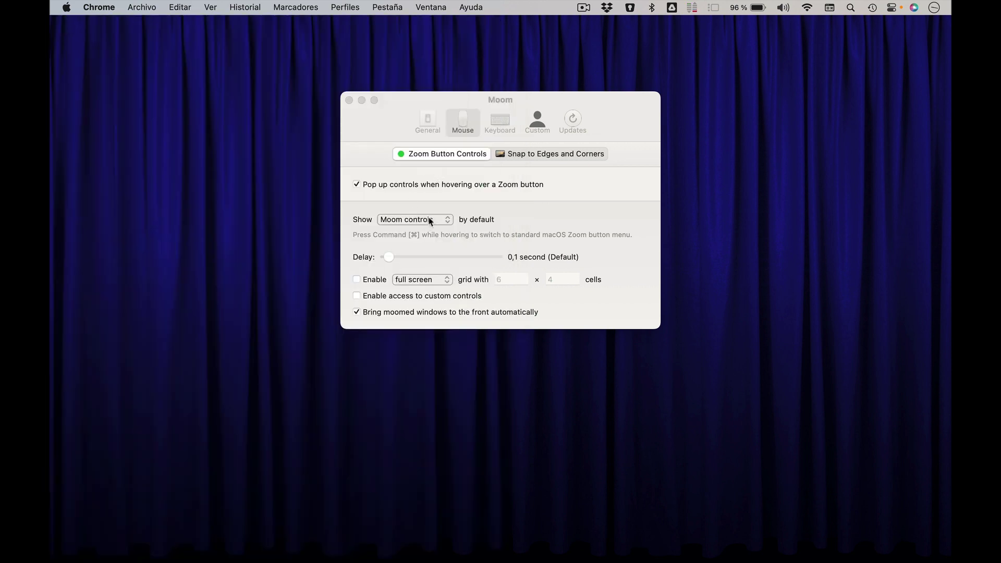
Set Moom's zoom button pop-up to show the standard macOS Zoom button menu by default
click(400, 197)
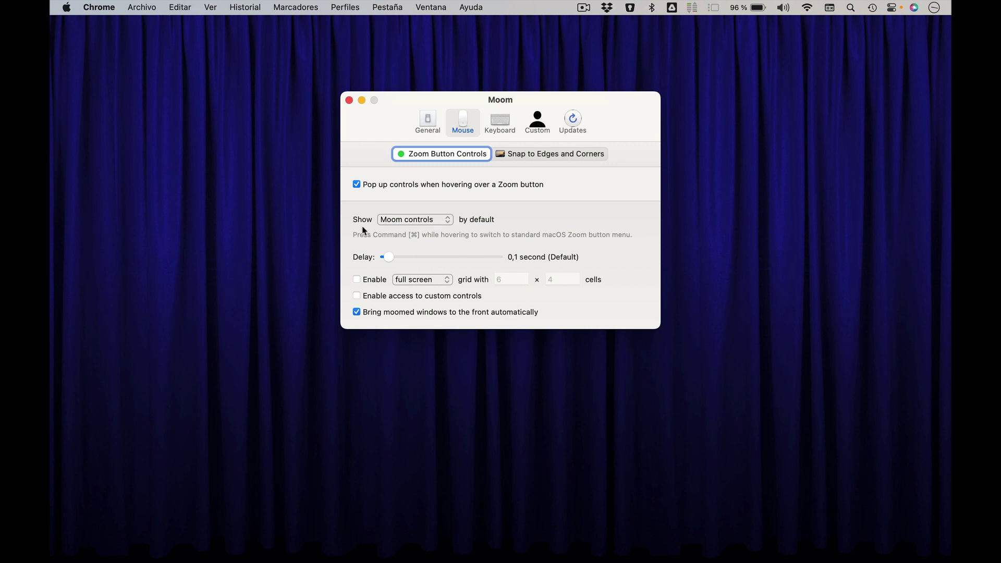
click(418, 220)
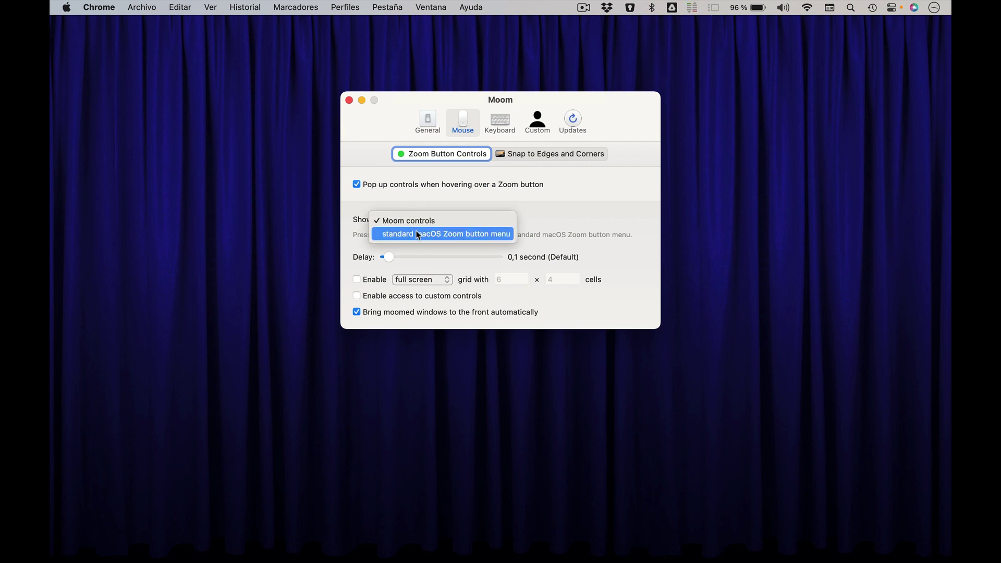
click(417, 233)
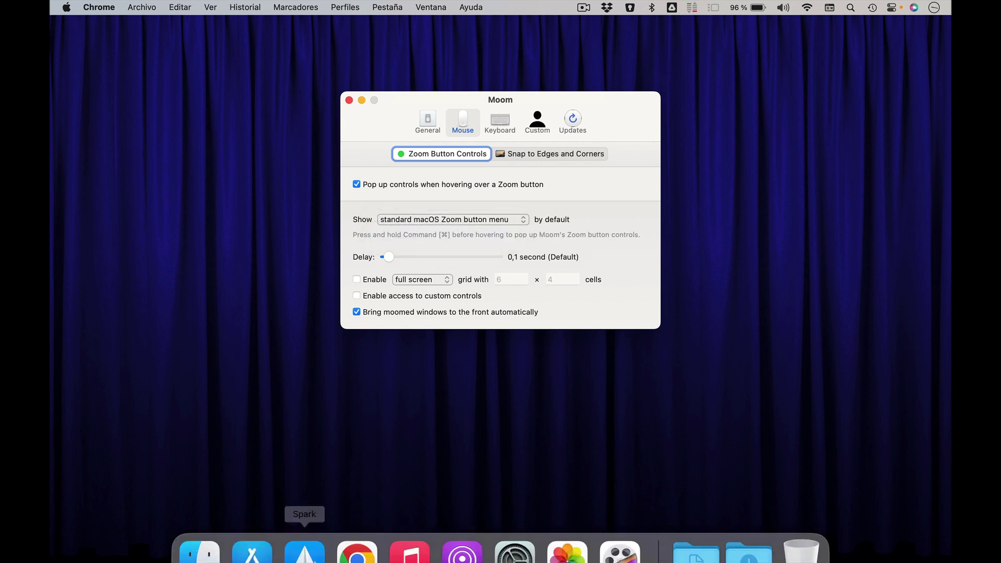
Try the green zoom button on a Chrome window by entering and leaving full screen, and close that window
click(355, 528)
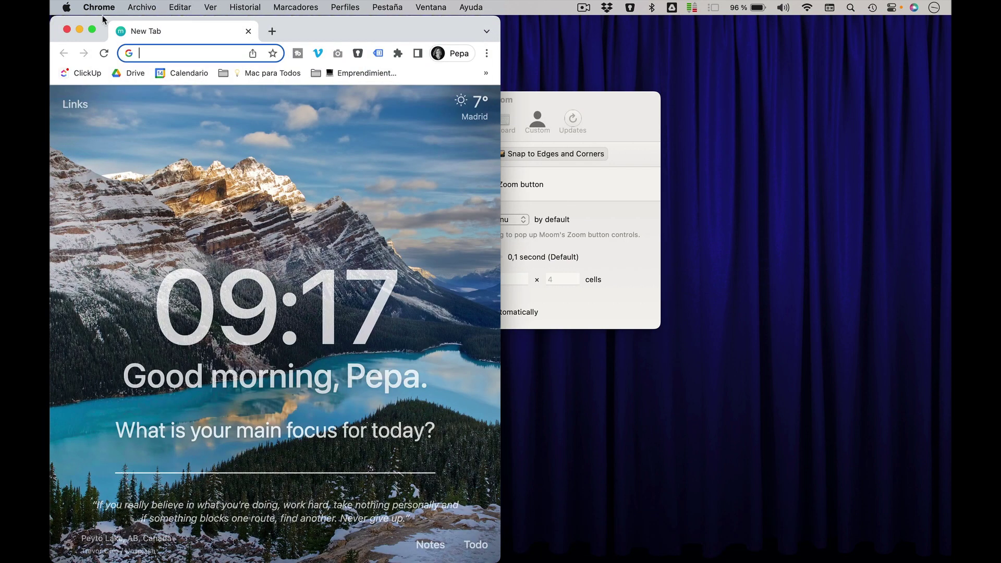
click(93, 30)
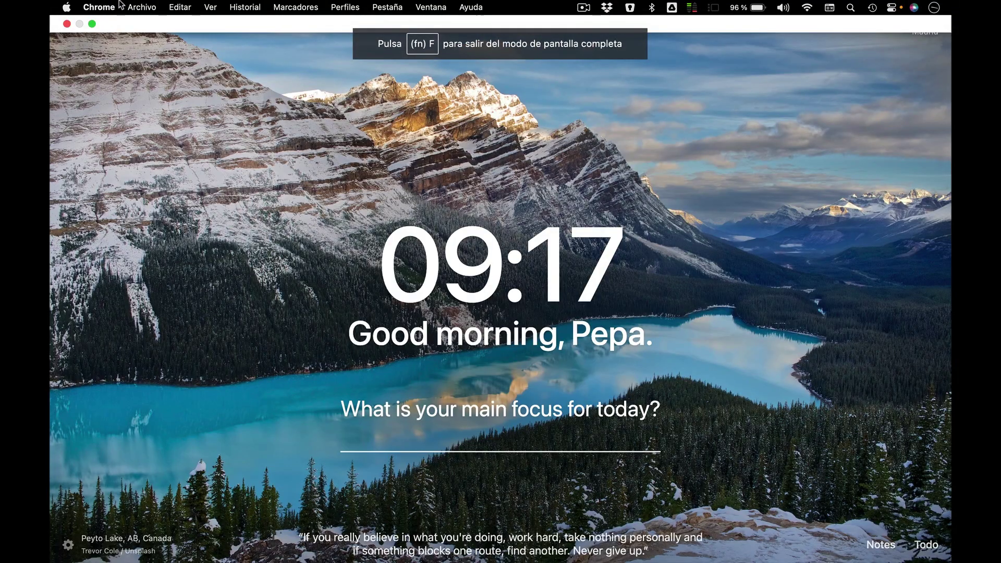
click(100, 36)
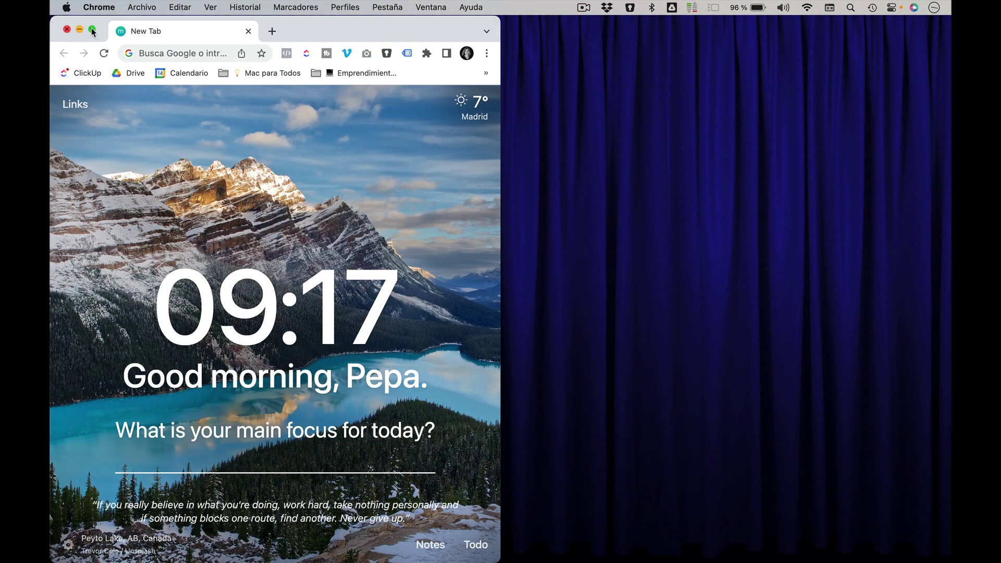
mouse_move(92, 27)
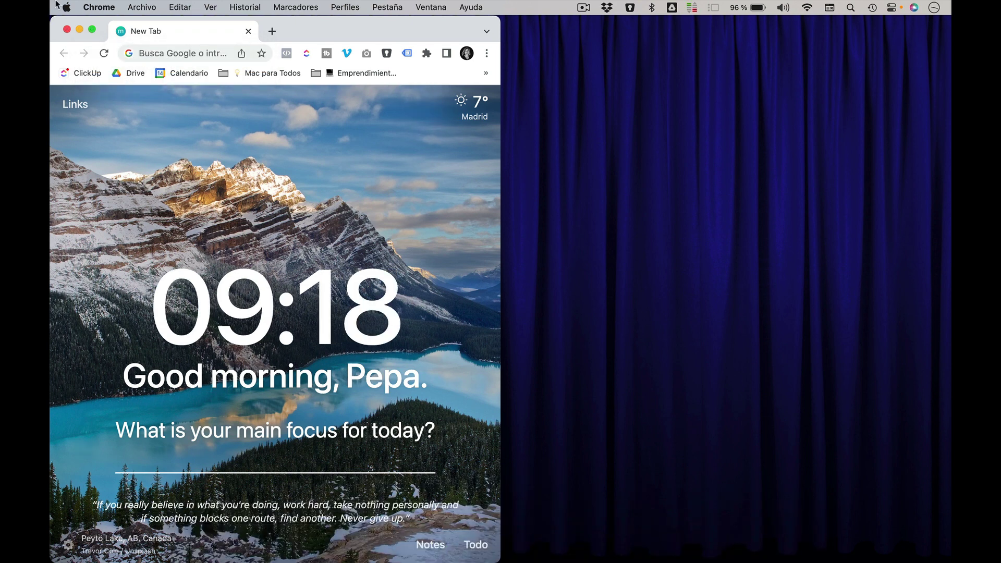
click(67, 30)
Reopen the Moom preferences and set the zoom button pop-up to show Moom controls by default
key(super+space)
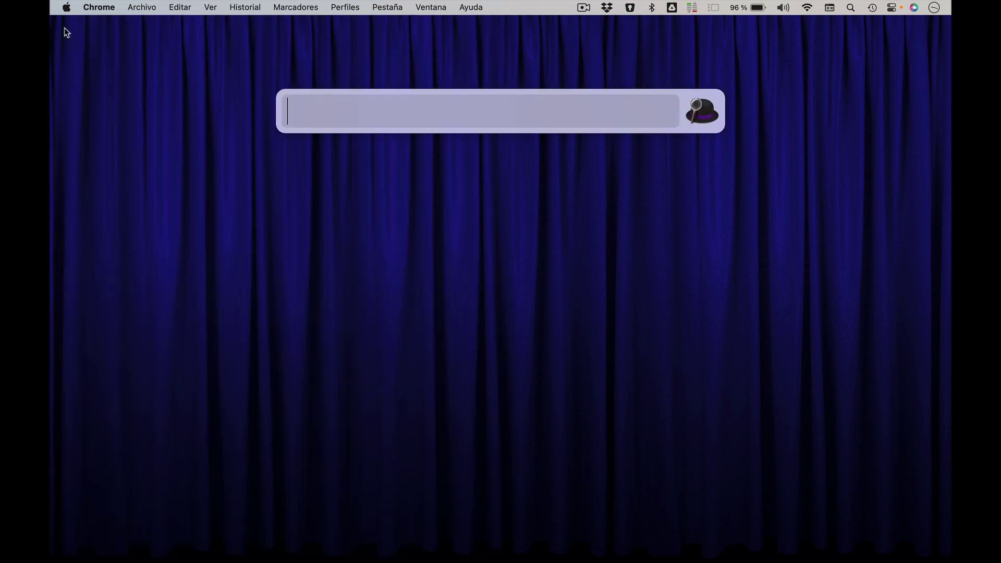
text(moo)
key(Return)
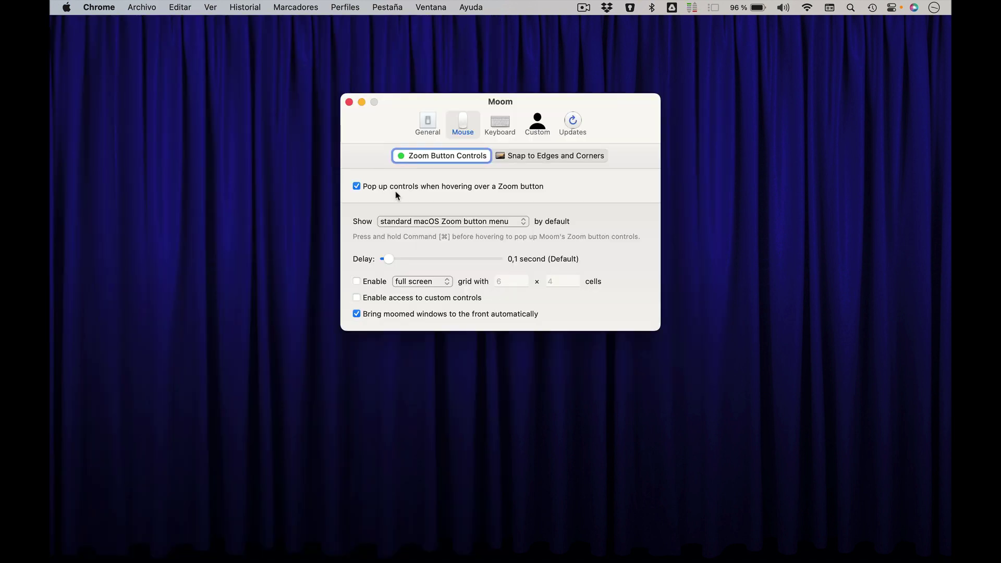
click(429, 223)
click(427, 210)
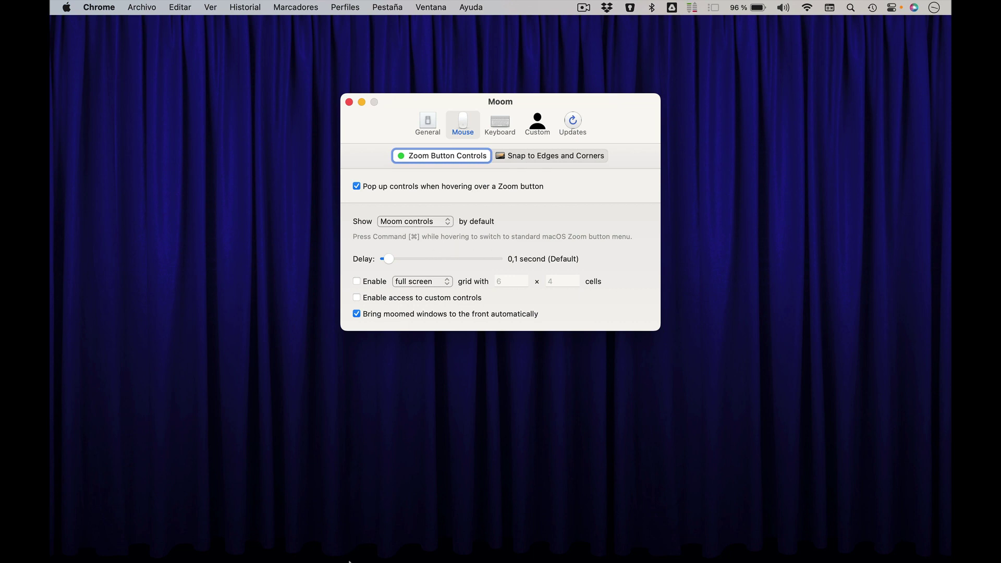
Compare Moom's pop-up controls with the standard macOS zoom menu on a Chrome window, and close that window
mouse_move(351, 559)
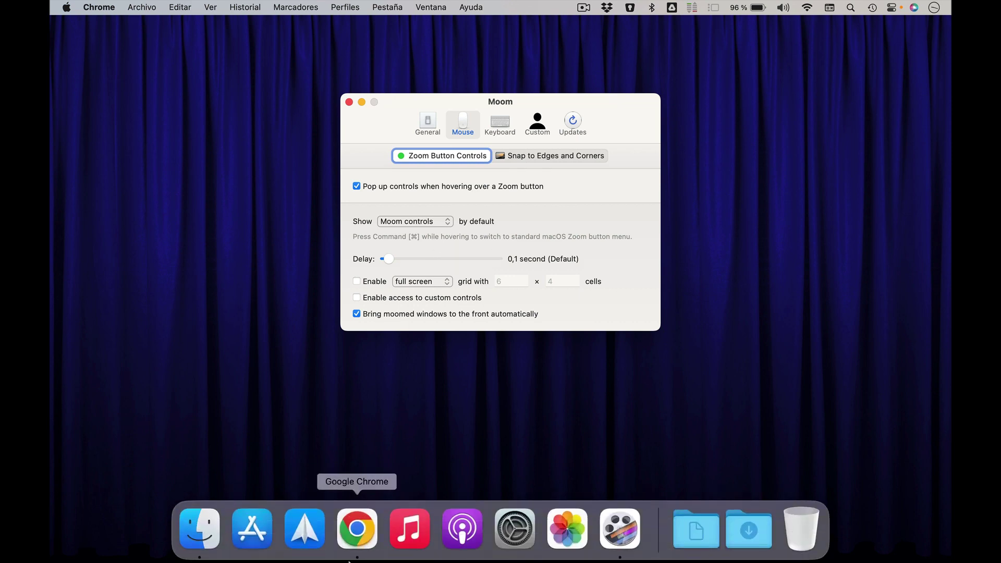
click(365, 533)
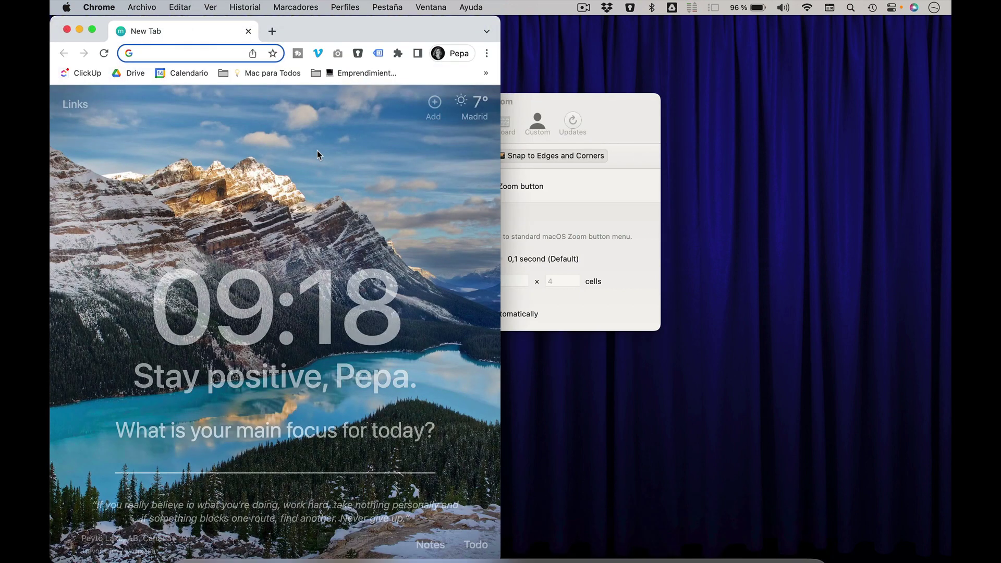
mouse_move(94, 30)
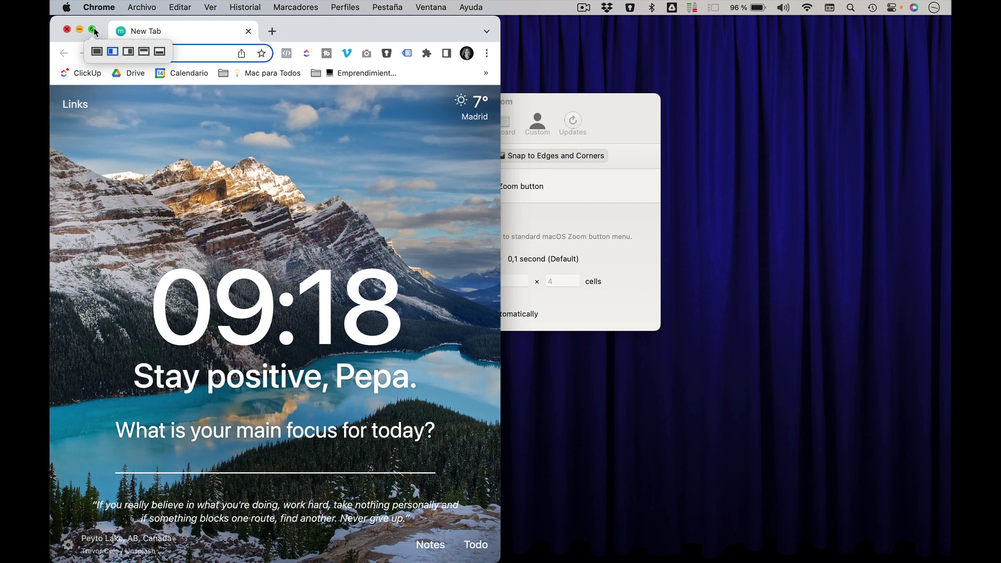
key(alt)
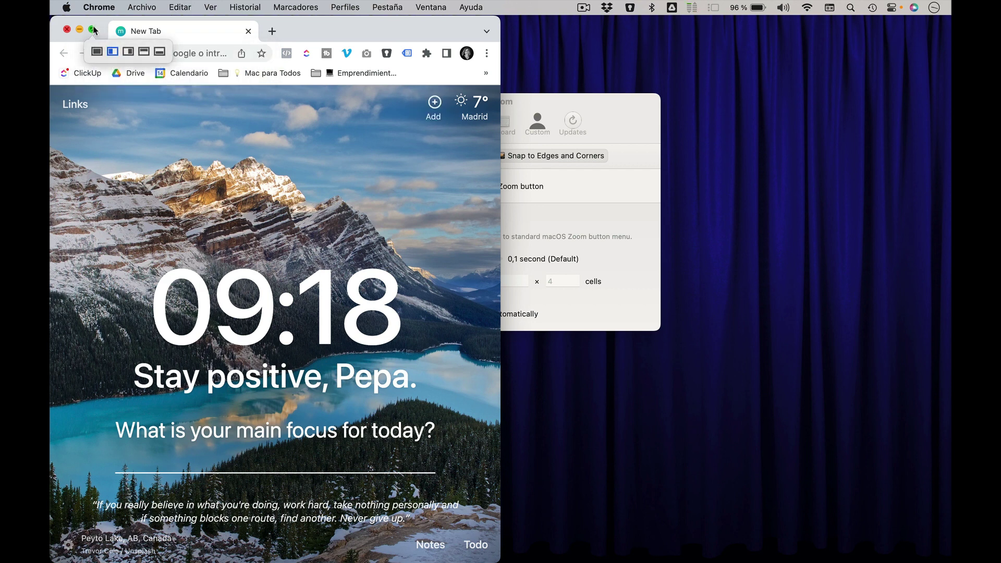
key(alt)
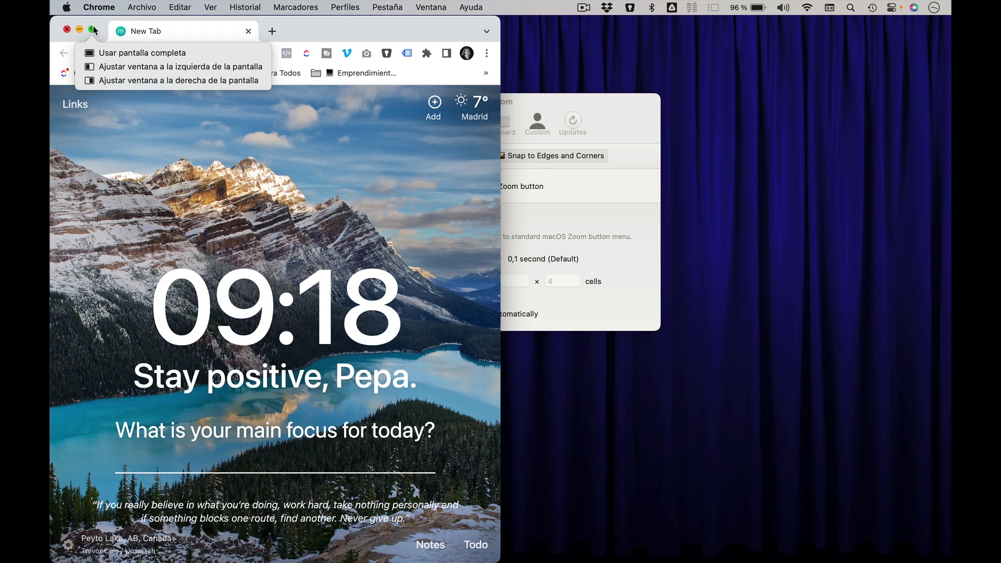
click(66, 30)
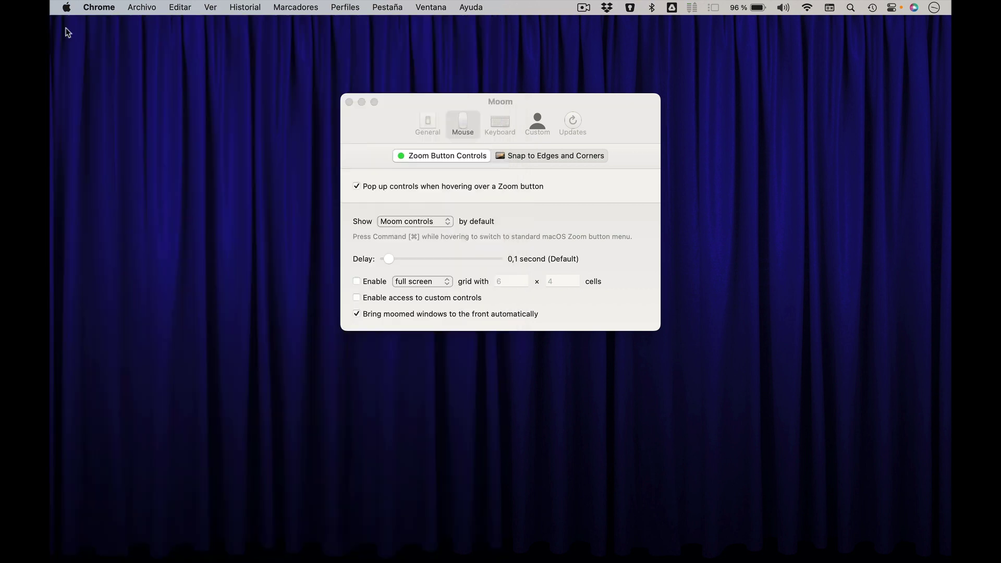
Open a Chrome window plus three additional new windows, and bring one of the rear windows to the front
click(425, 236)
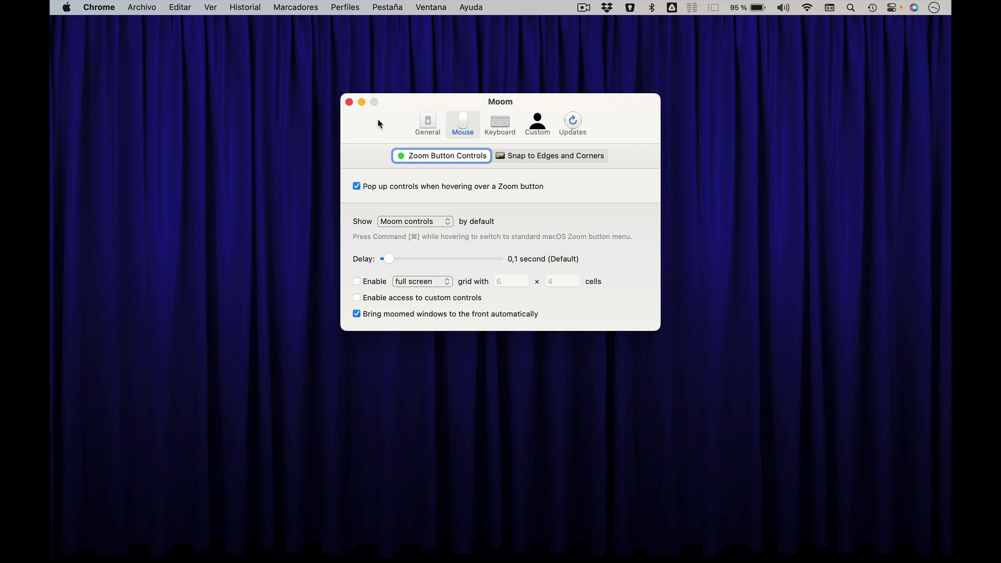
mouse_move(409, 538)
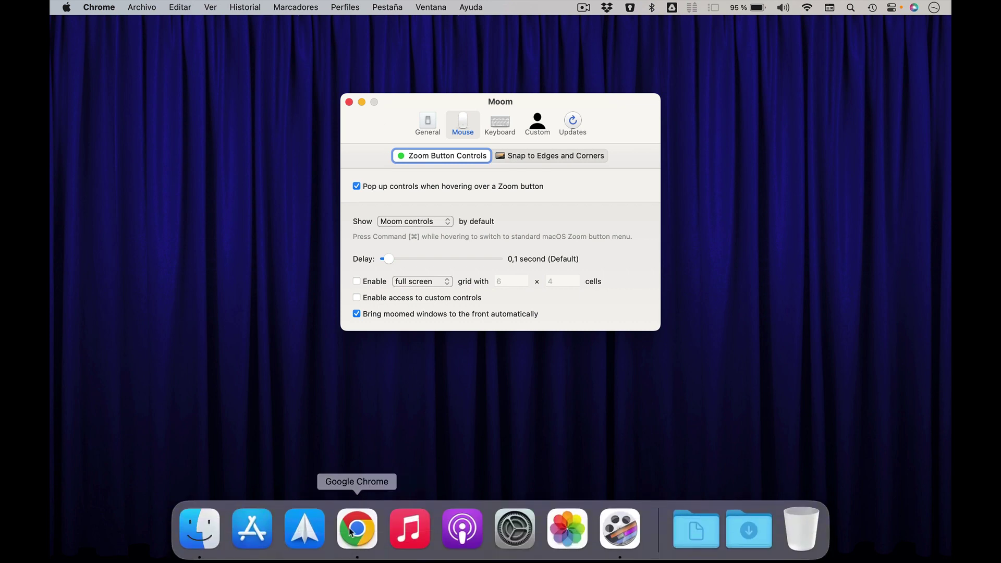
click(354, 537)
key(super+n)
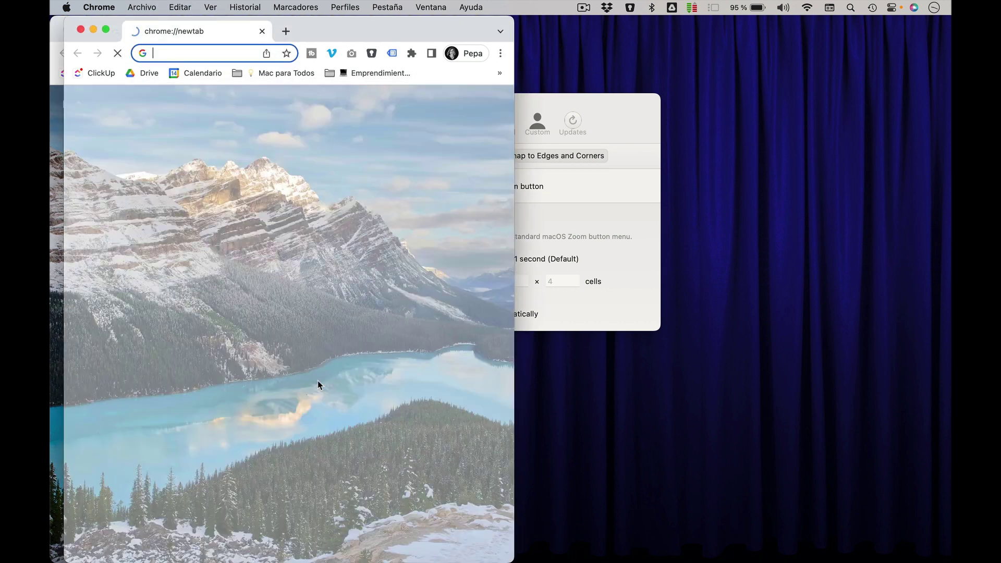
key(super+n)
key(super+n)
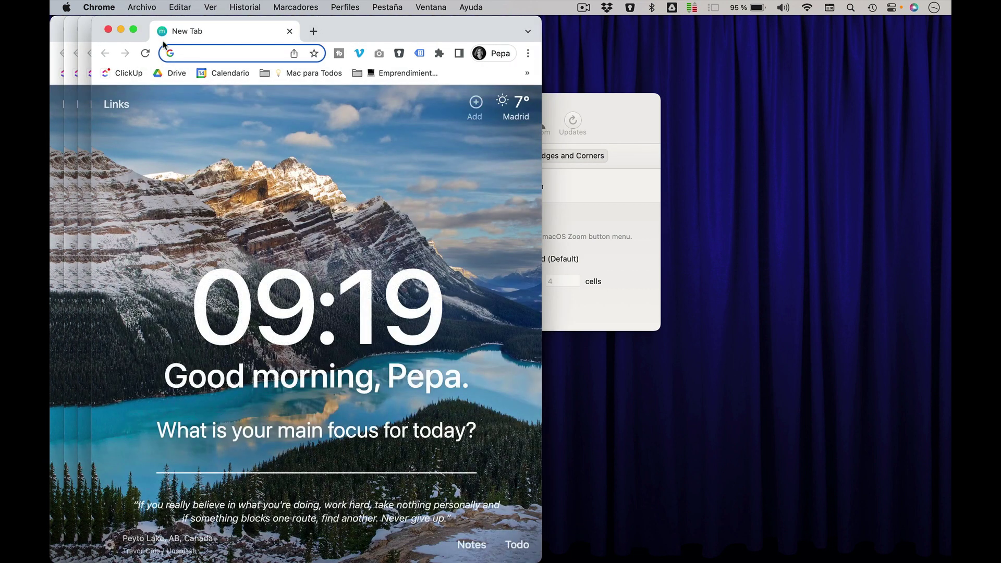
key(super+w)
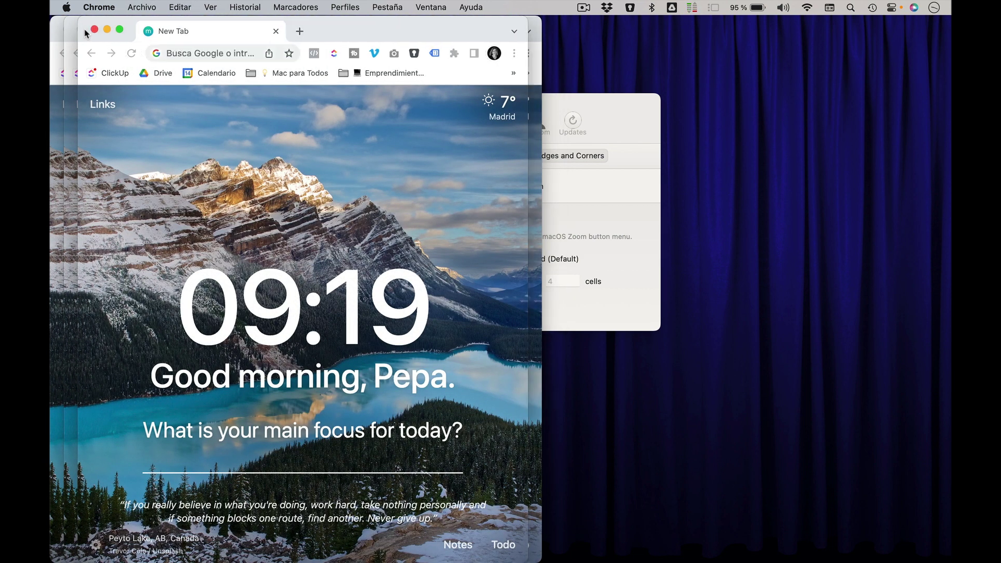
Fill the screen with the front Chrome window using Moom's controls, and move it to the lower part of the screen
mouse_move(120, 31)
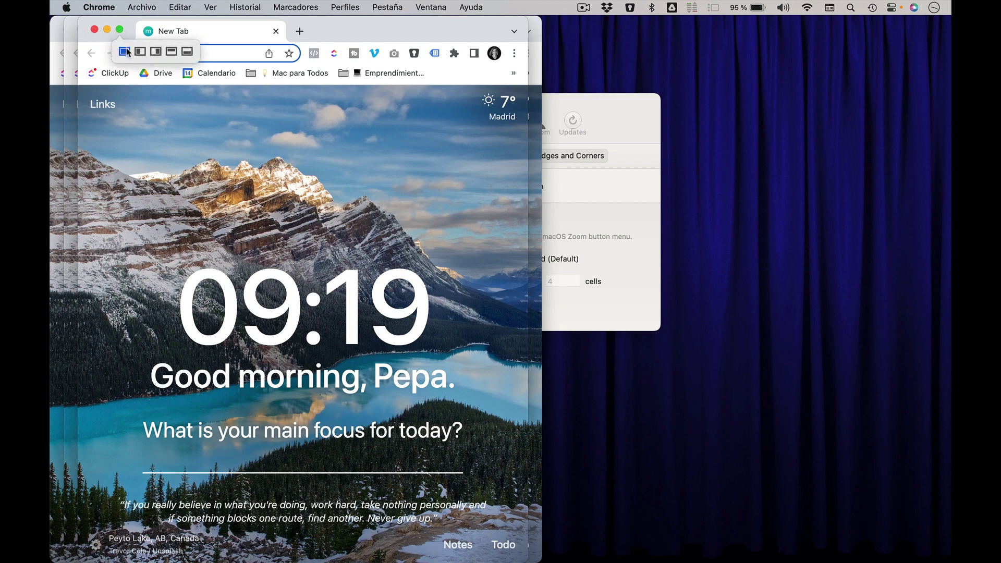
click(128, 52)
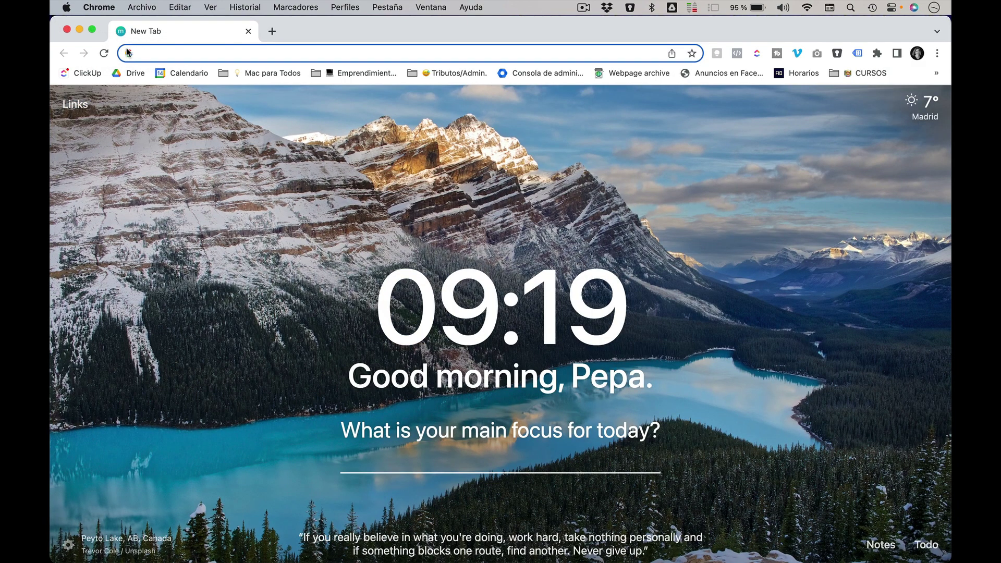
double_click(319, 27)
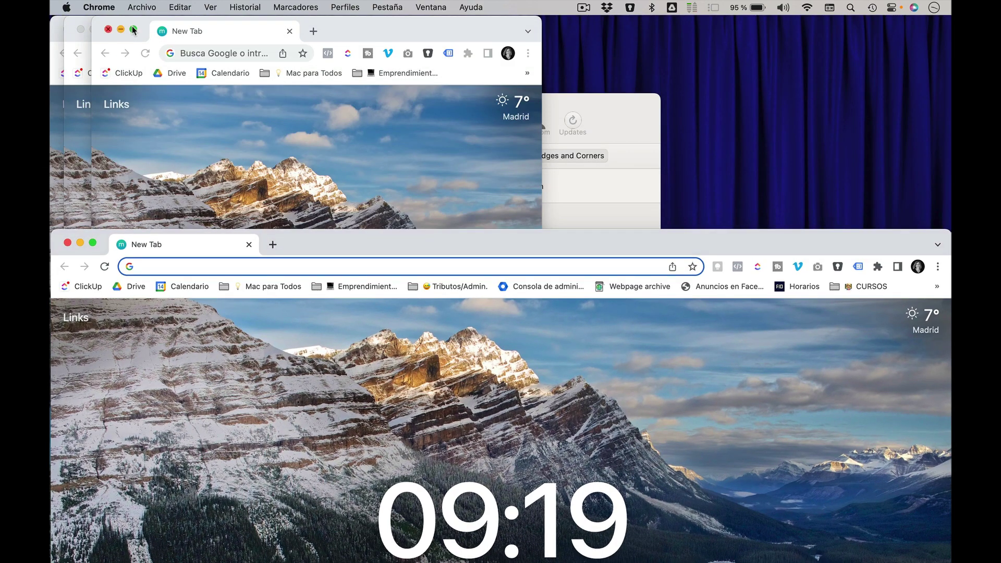
Use Moom's controls to place one background Chrome window in the right half of the screen and another in the left half
mouse_move(133, 29)
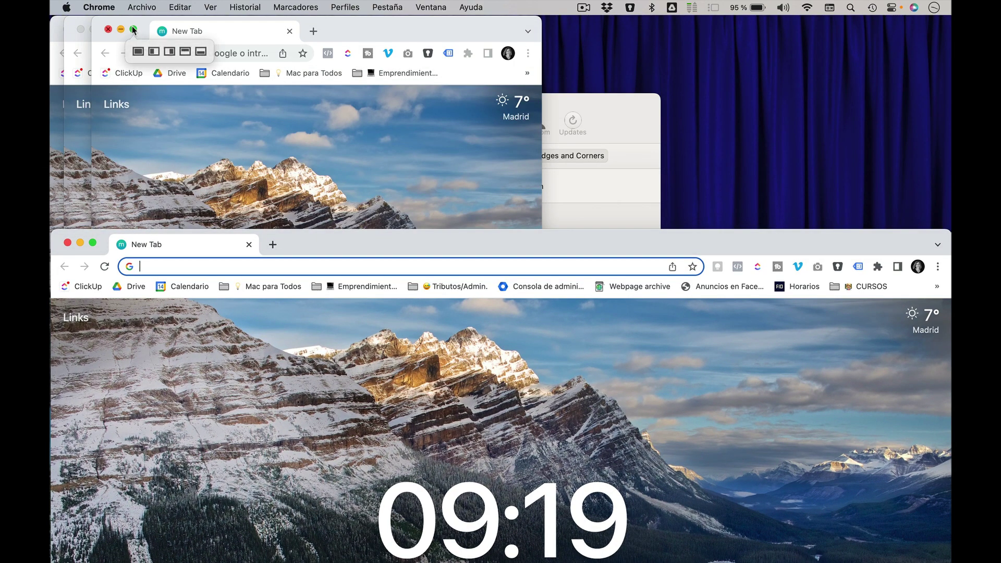
click(170, 51)
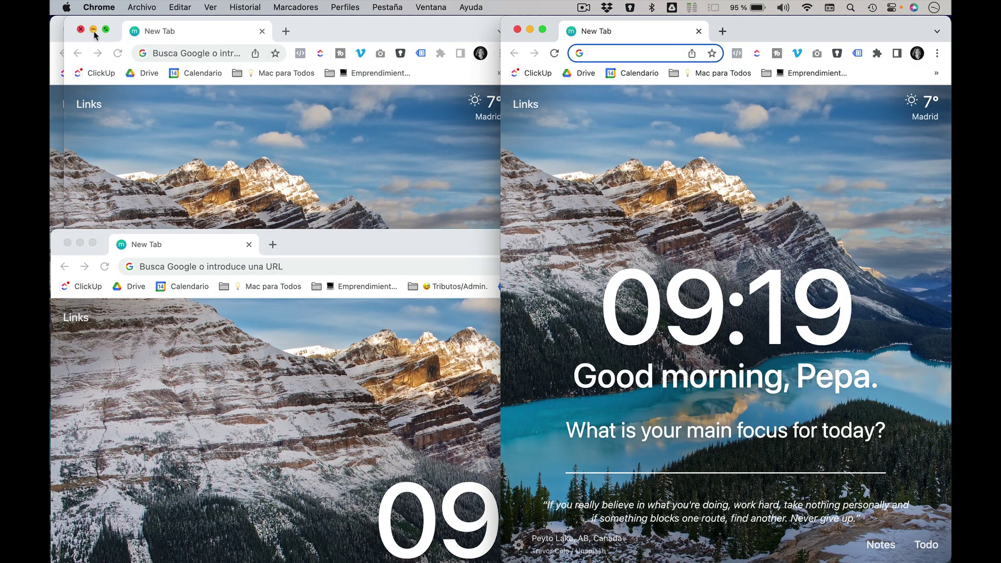
mouse_move(106, 30)
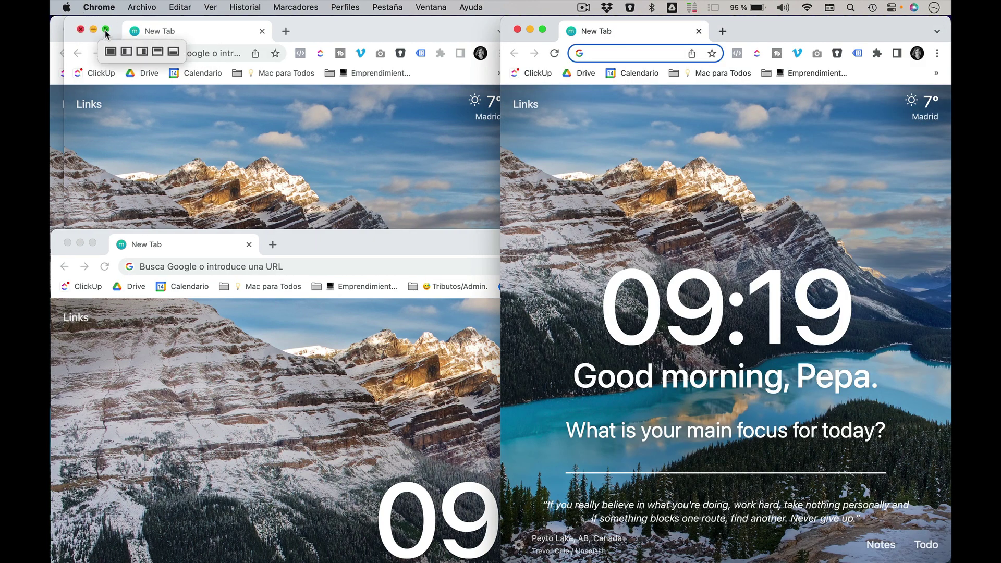
click(125, 52)
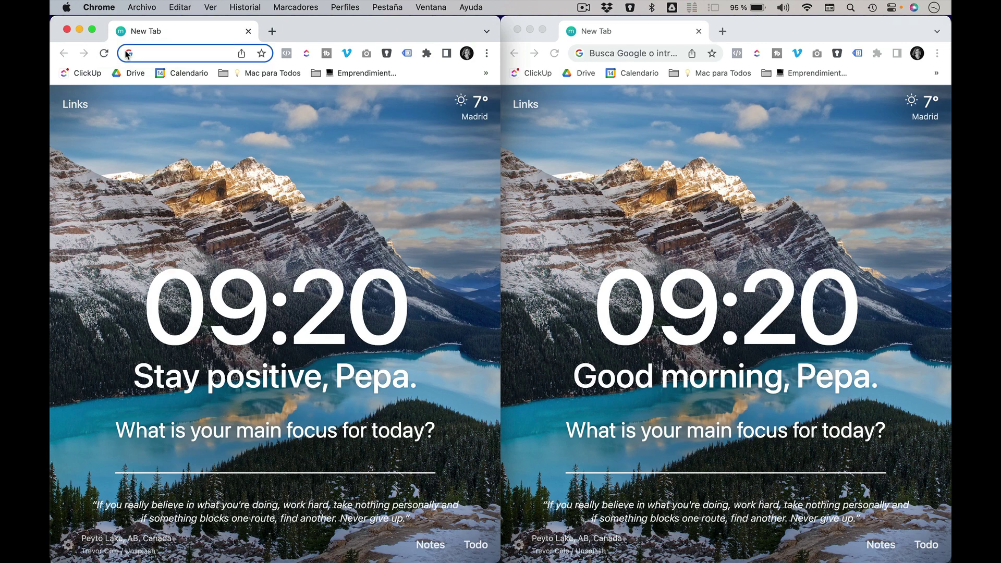
Close the Chrome windows in the left half and turn off bringing moomed windows to the front automatically
click(69, 30)
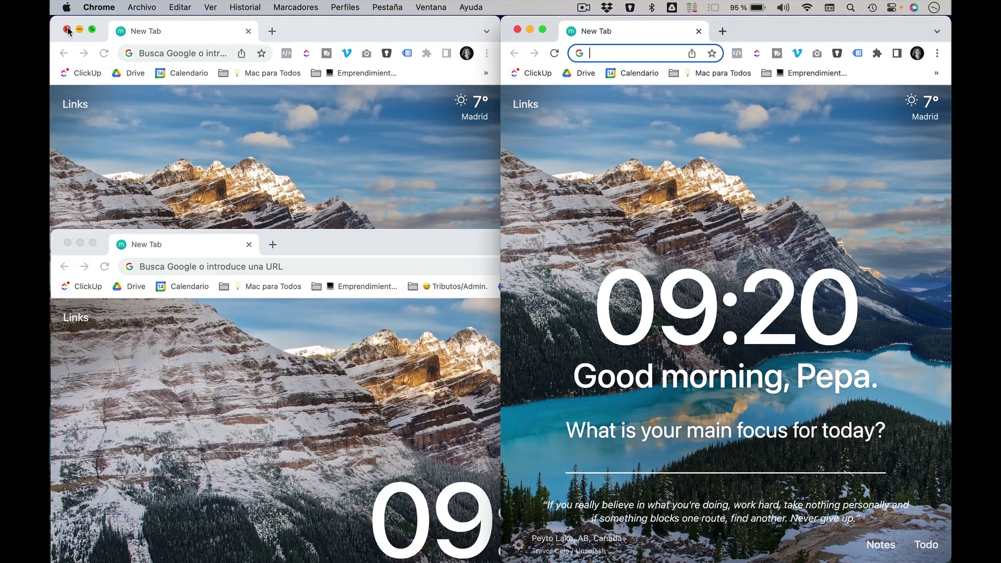
click(399, 105)
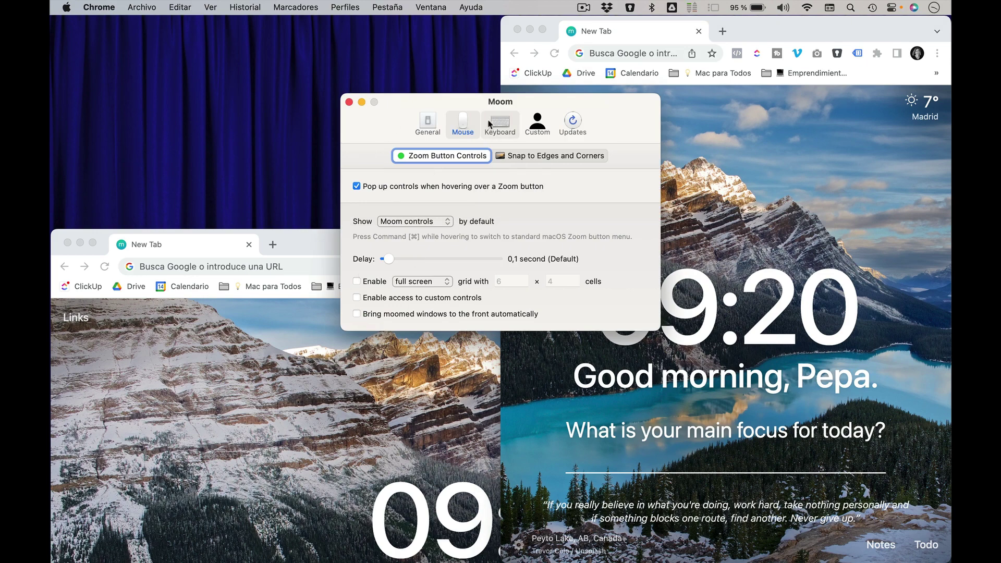
Bring the lower Chrome window forward and fill the screen with the background Chrome window using Moom's controls
double_click(293, 255)
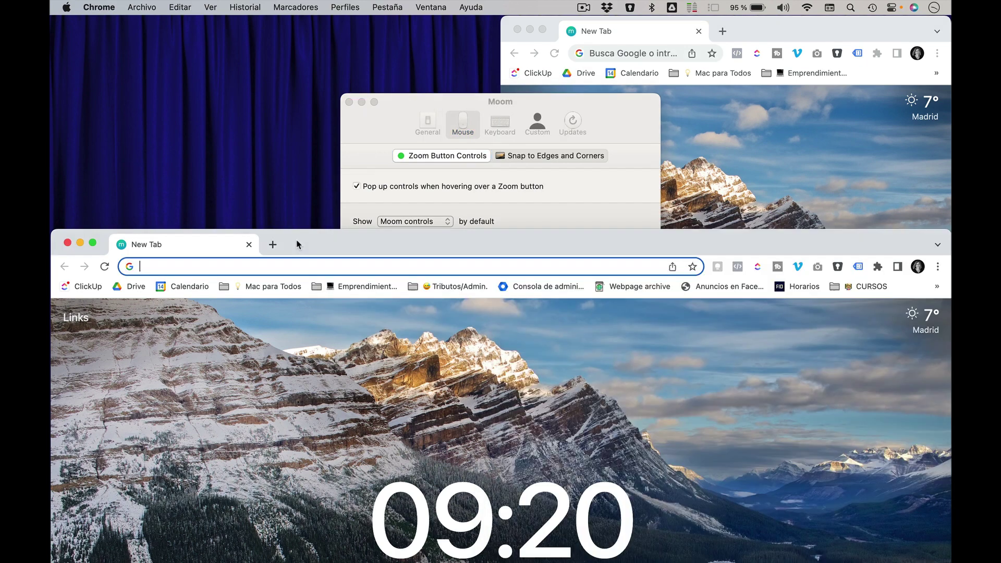
mouse_move(543, 29)
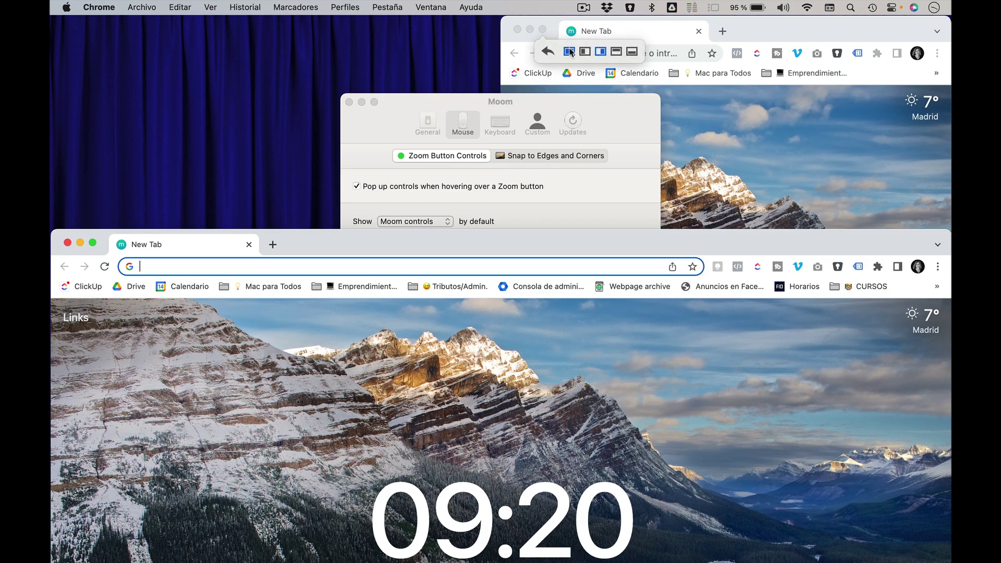
click(570, 52)
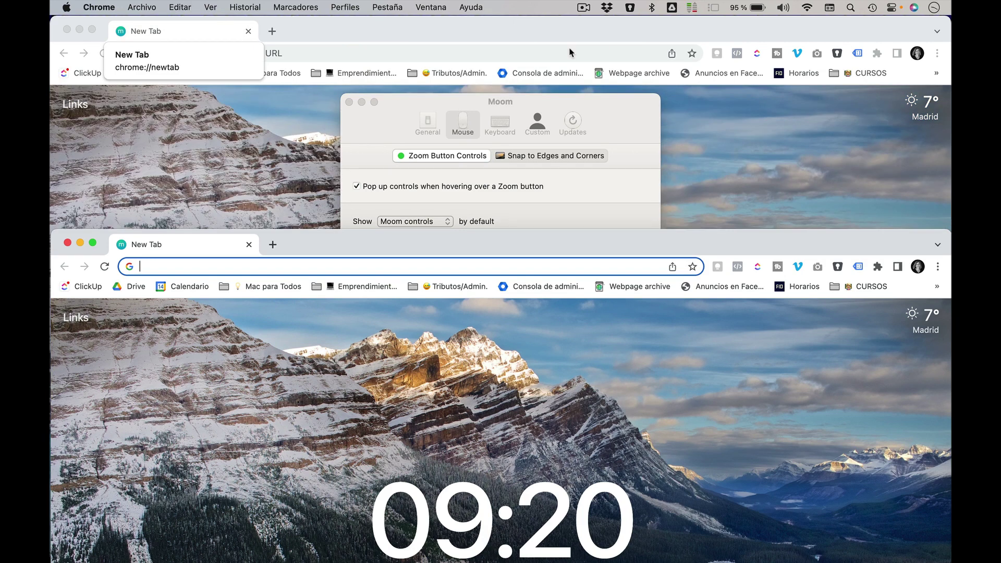
Close both remaining Chrome windows and bring the Moom preferences forward
click(67, 30)
click(634, 112)
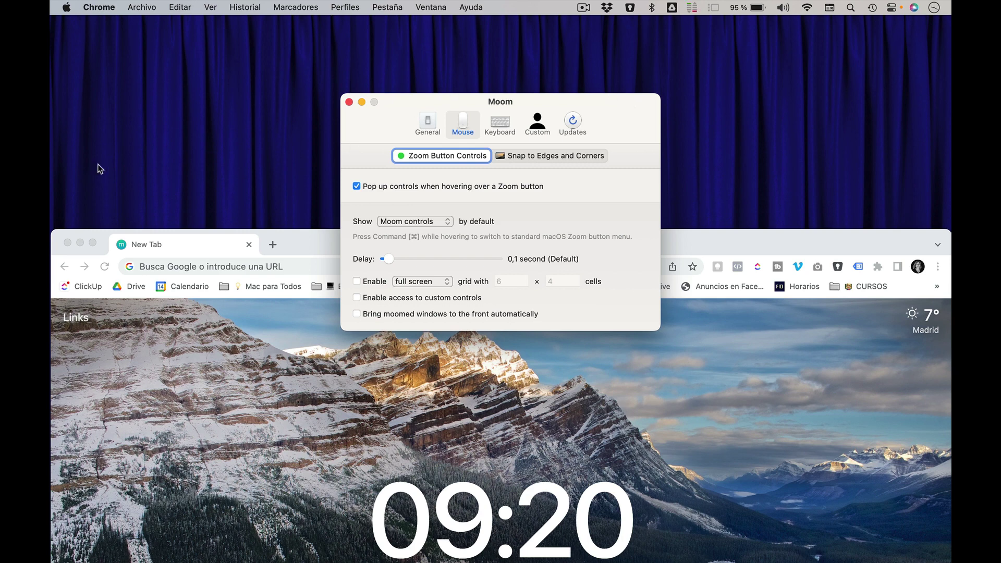
click(67, 244)
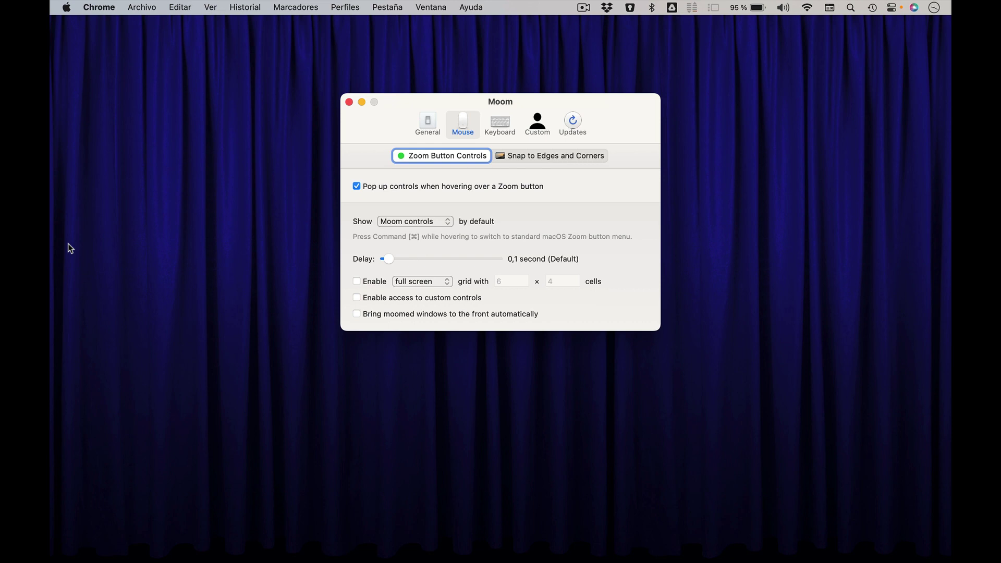
Turn on bringing moomed windows to the front automatically and move the preferences window toward the upper-left part of the screen
click(357, 314)
drag(400, 103, 271, 65)
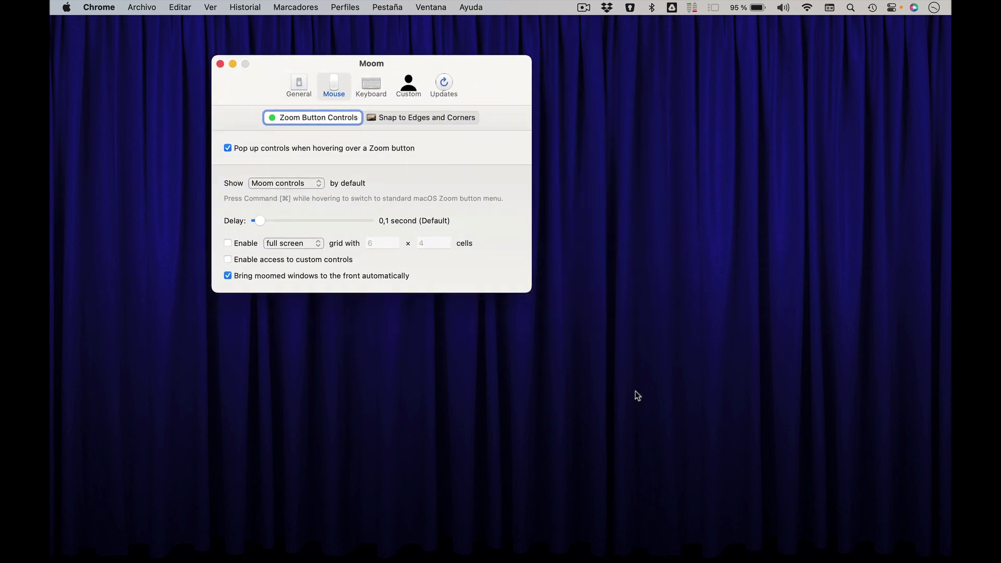
Open a new Chrome window and resize and move it into a medium-sized window near the middle of the screen
click(354, 528)
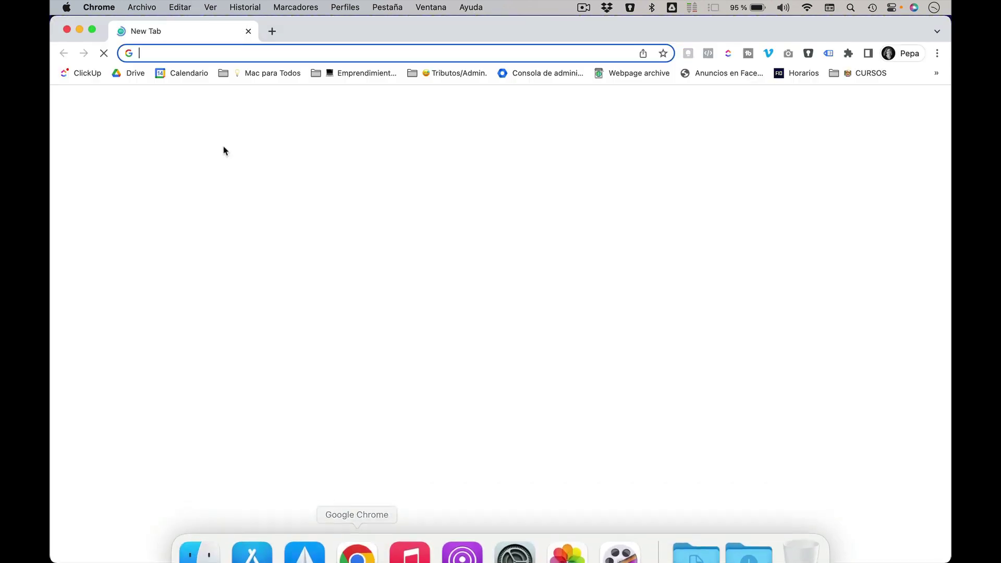
key(ctrl+alt+Left)
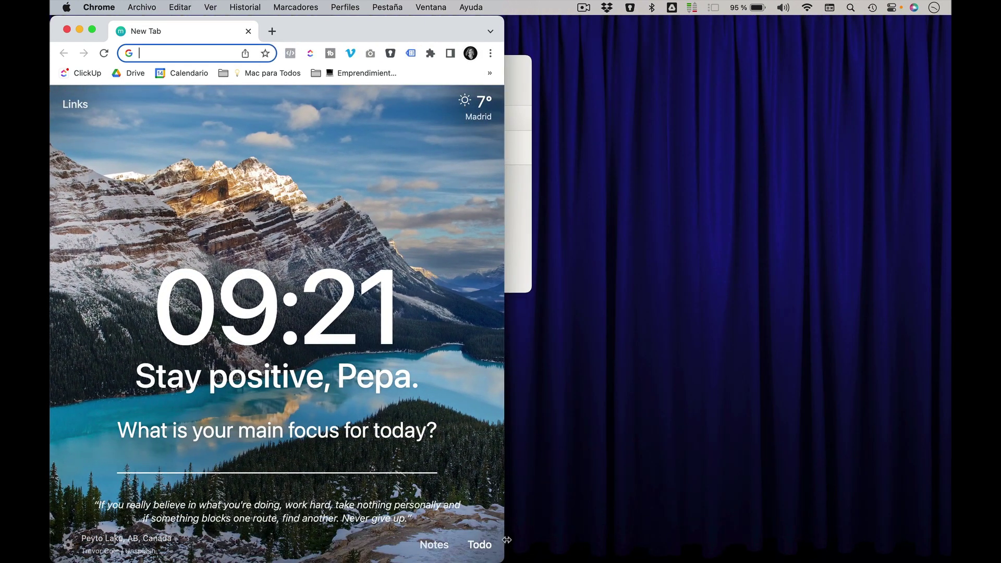
key(ctrl+alt+c)
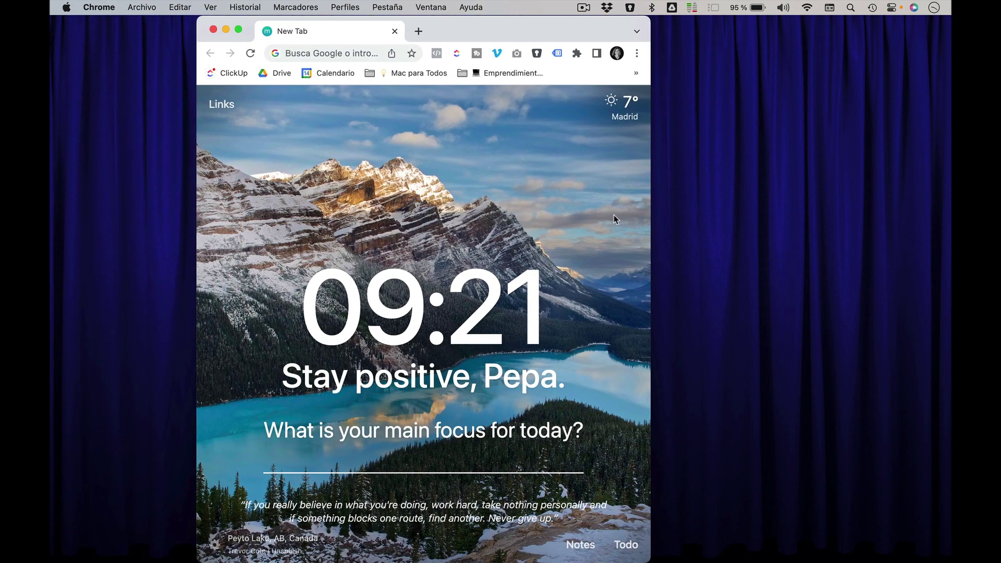
drag(650, 17, 509, 212)
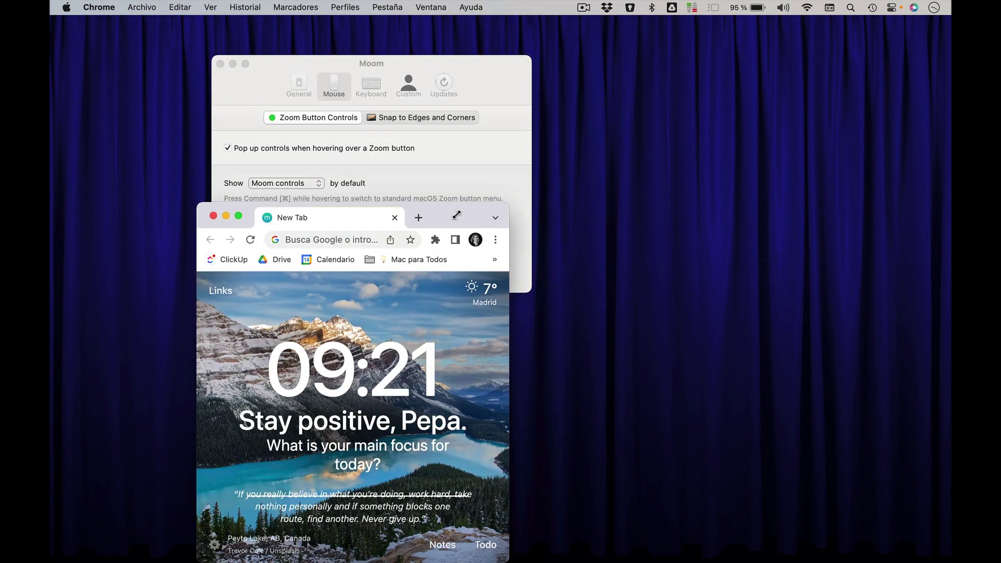
drag(446, 222, 505, 50)
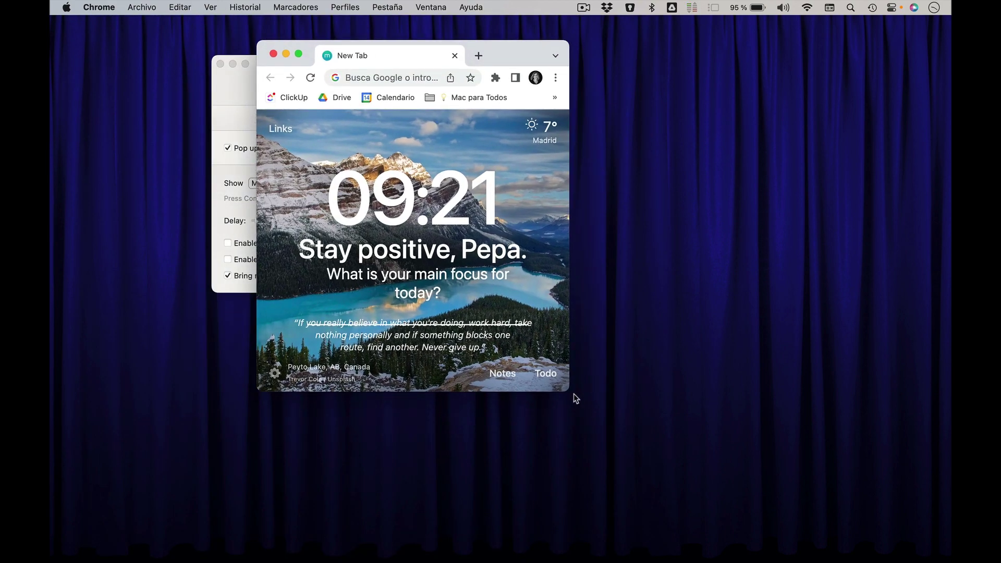
drag(568, 391, 757, 506)
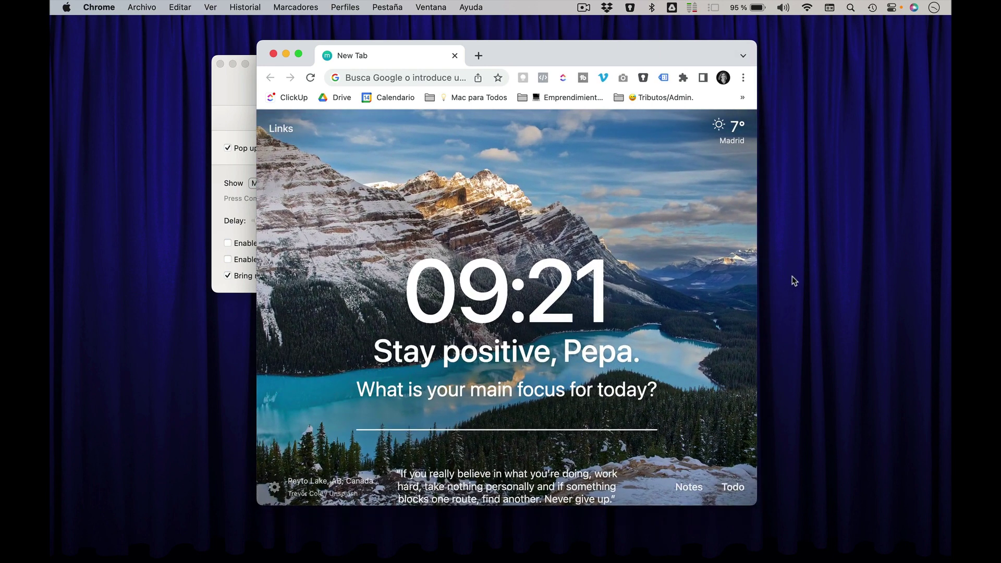
Enable the full screen grid with 6 x 4 cells in Moom's zoom button controls and close the preferences
click(230, 87)
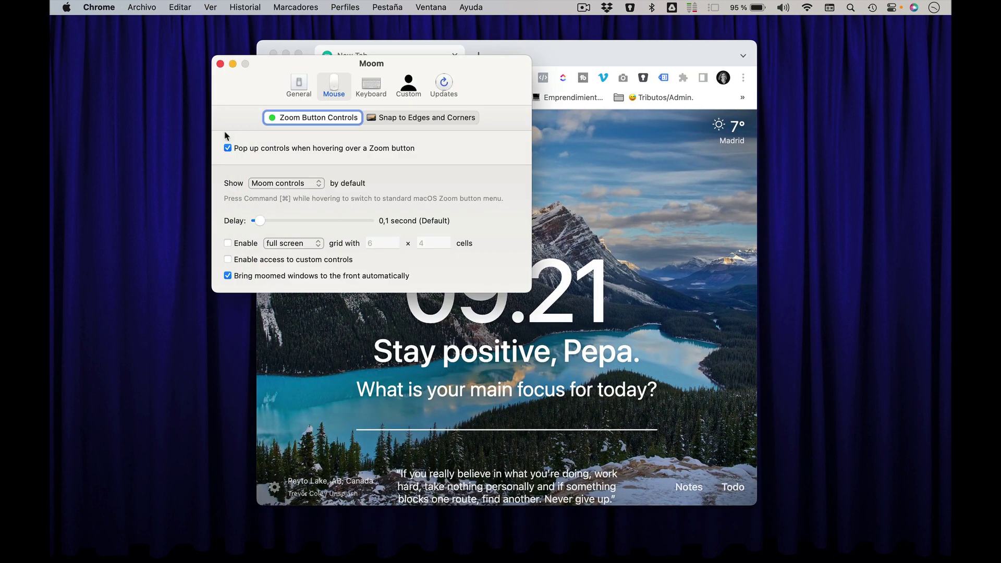
click(228, 243)
click(291, 245)
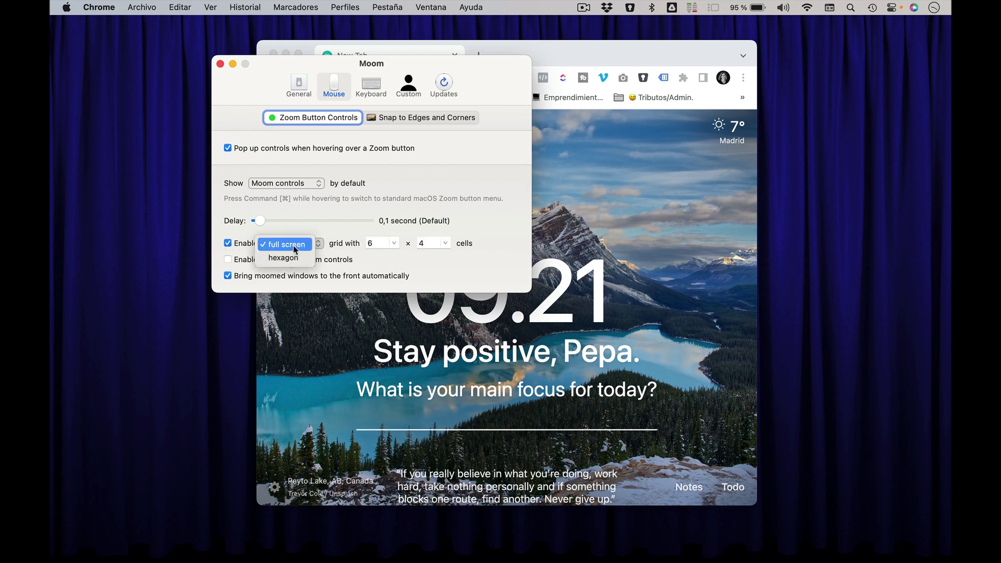
click(295, 249)
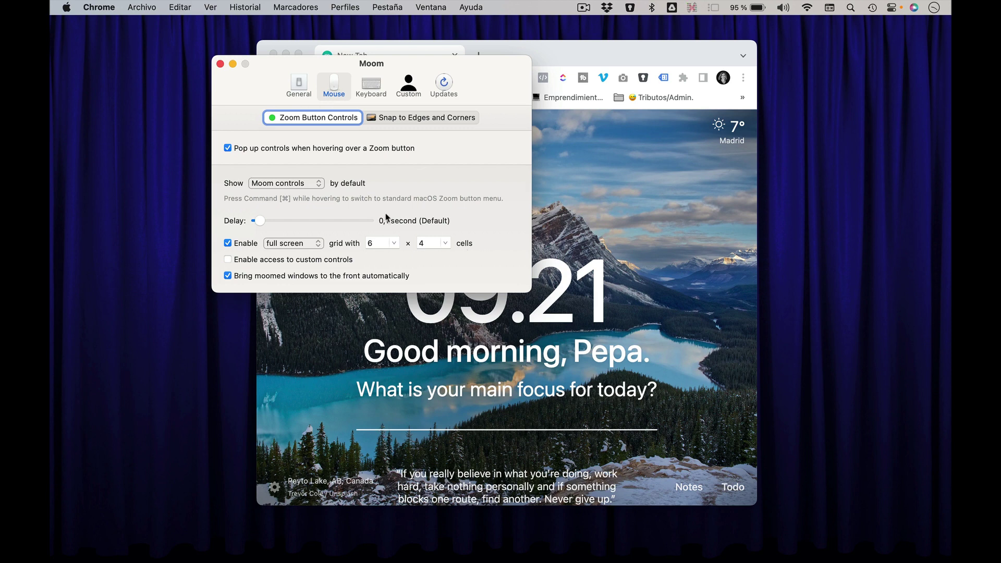
click(395, 243)
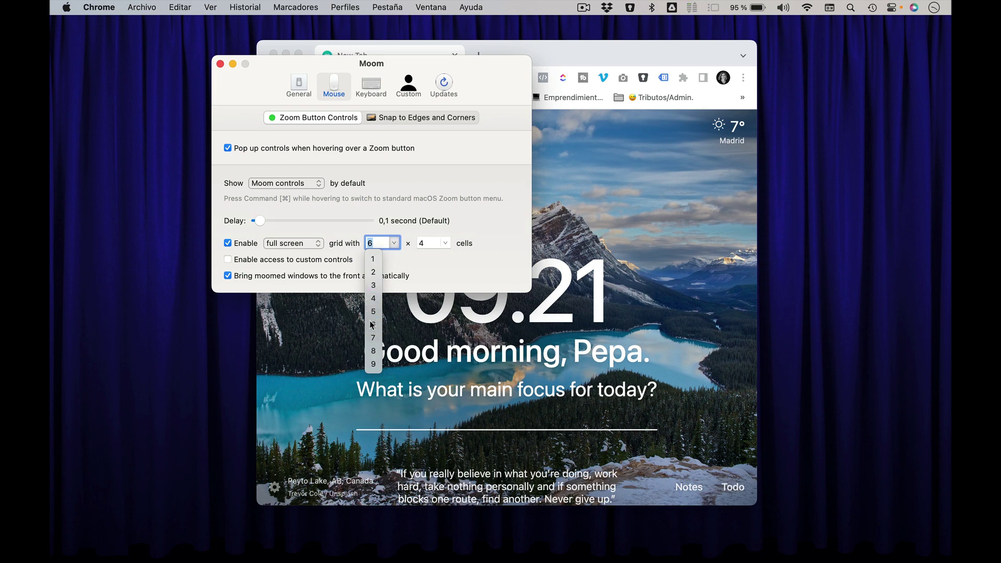
click(434, 272)
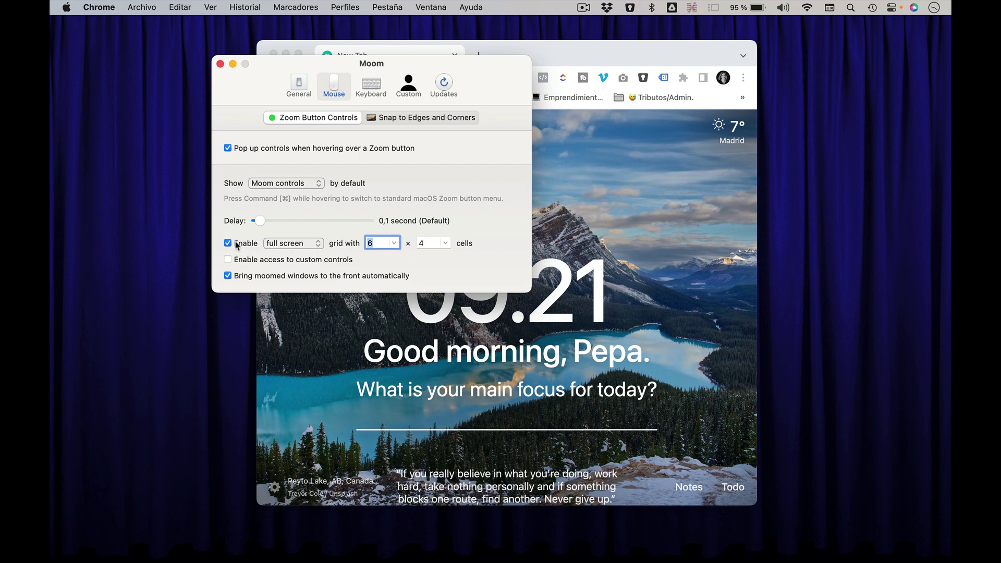
click(219, 64)
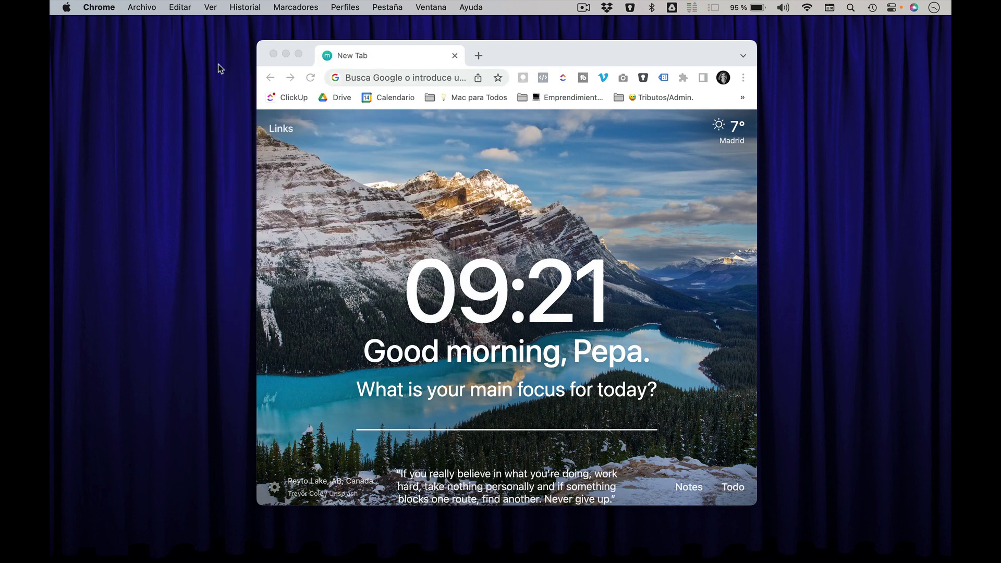
Use Moom's full screen grid to snap the Chrome window to the first two cells of the top row
mouse_move(298, 53)
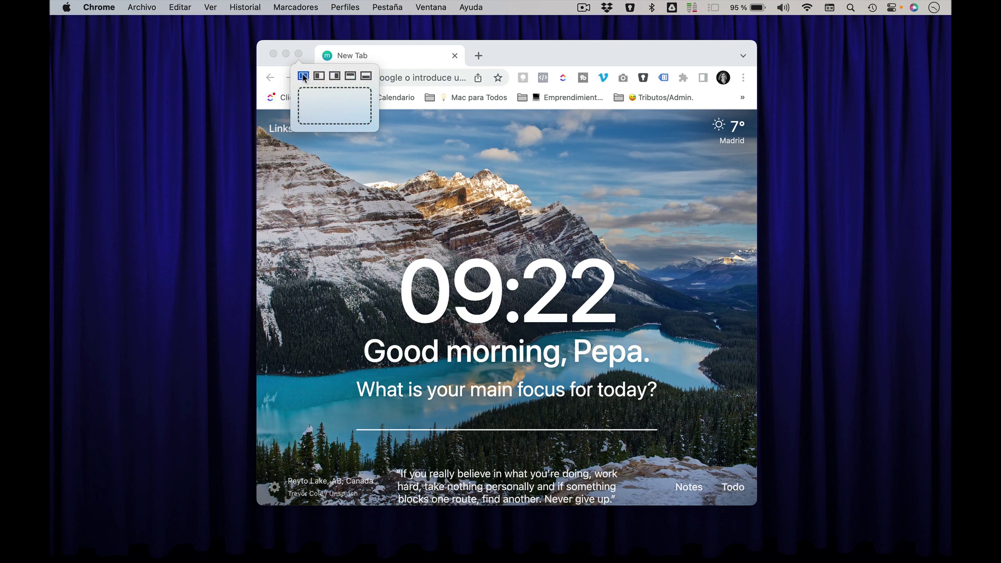
click(330, 99)
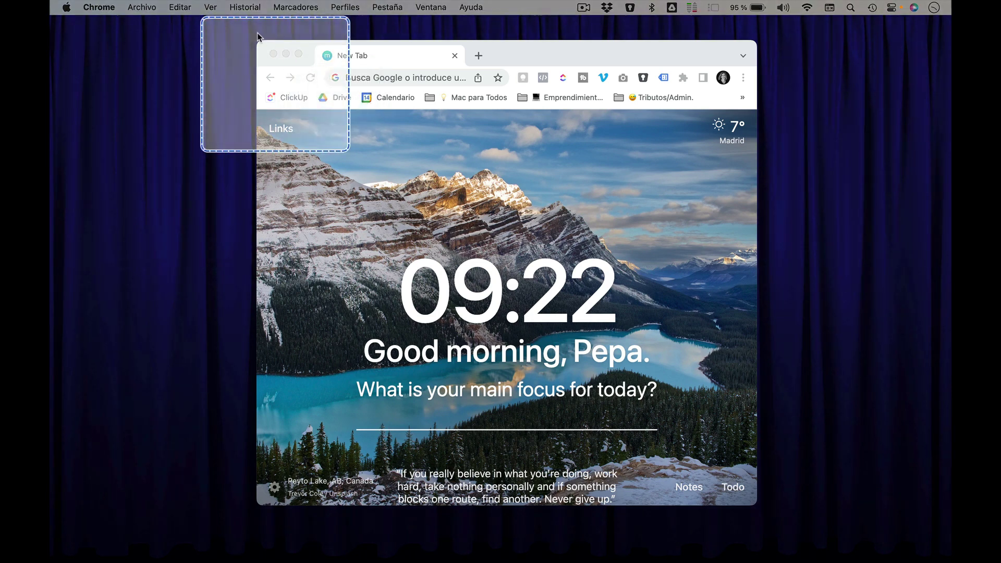
drag(238, 23, 123, 20)
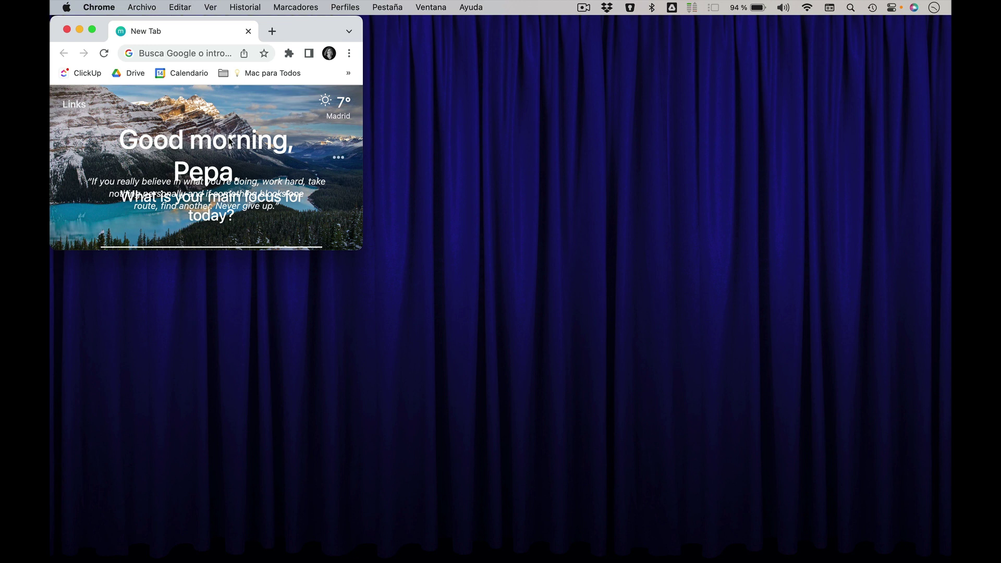
Enlarge the Chrome window to the upper-left block of 4 x 3 cells using Moom's full screen grid
mouse_move(92, 32)
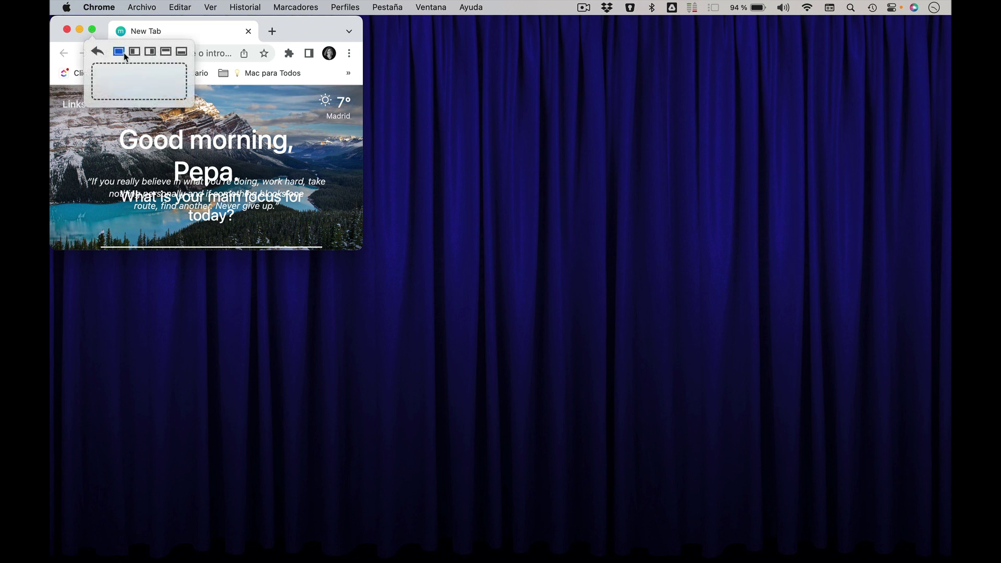
drag(131, 72, 199, 149)
drag(407, 180, 321, 390)
drag(246, 397, 551, 376)
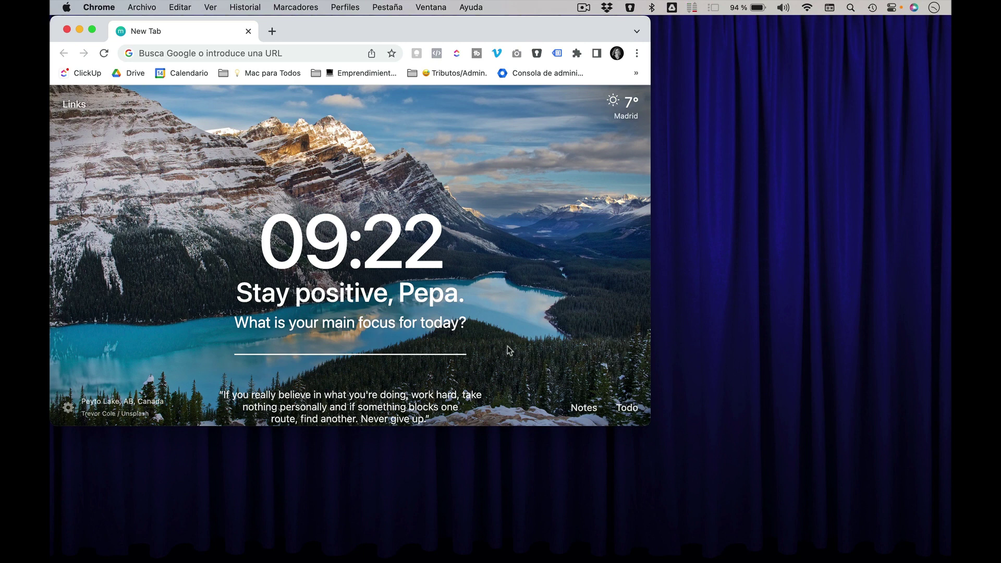
Resize the Chrome window to the two leftmost grid columns at full screen height with Moom's full screen grid
mouse_move(92, 31)
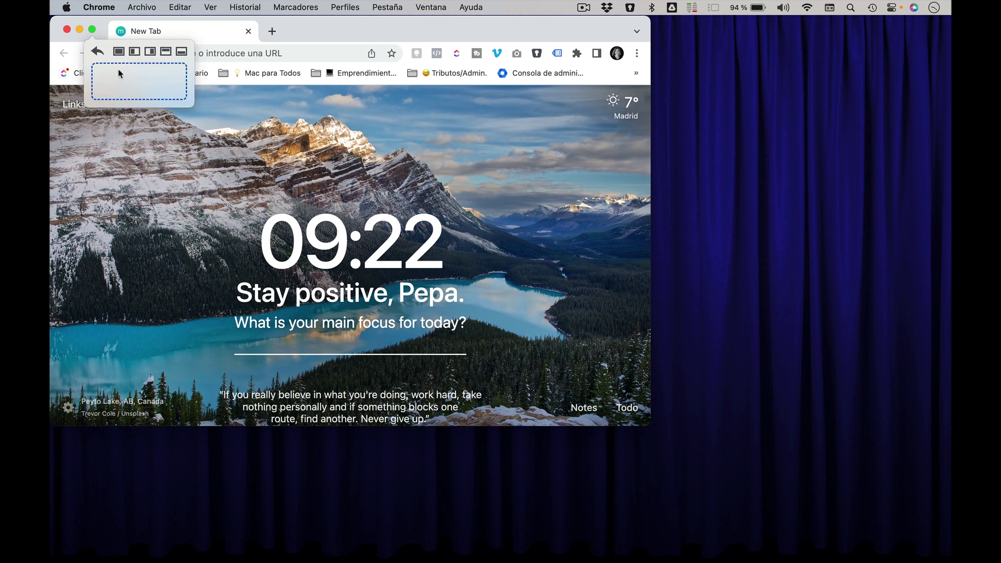
drag(121, 75, 270, 305)
drag(292, 561, 306, 532)
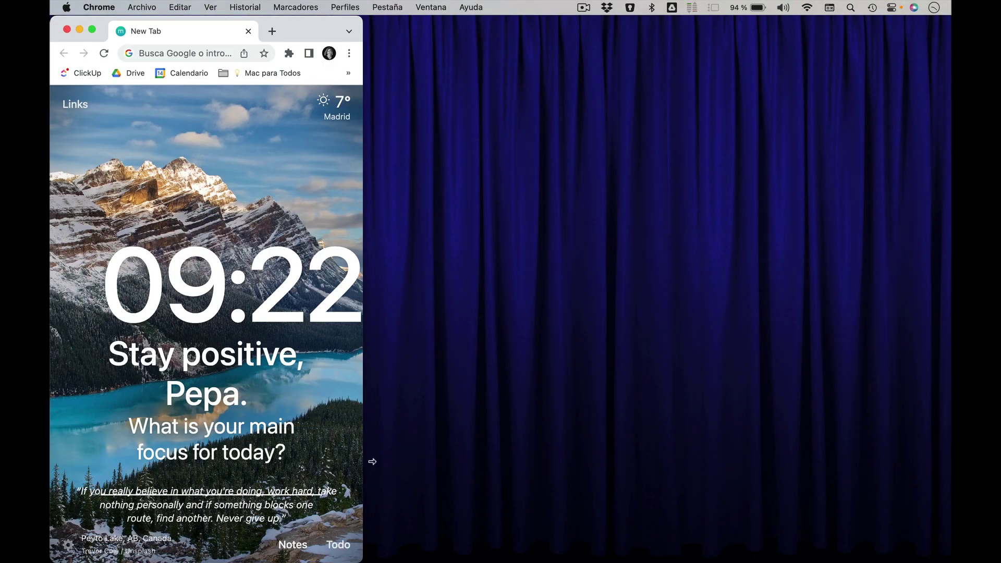
Reopen the Moom preferences, switch the zoom button grid type to hexagon, and close the preferences
mouse_move(464, 562)
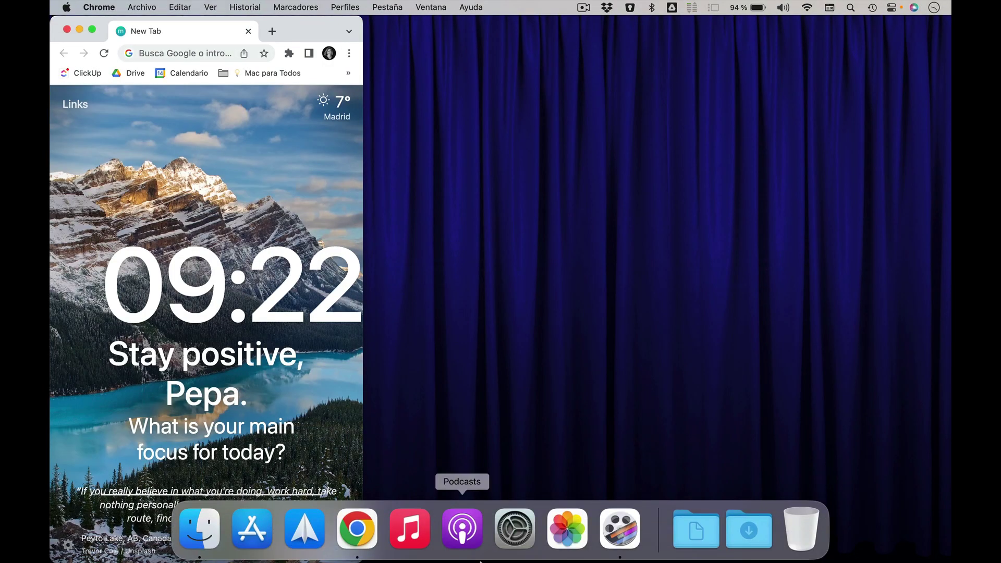
key(super+space)
text(moo)
key(Return)
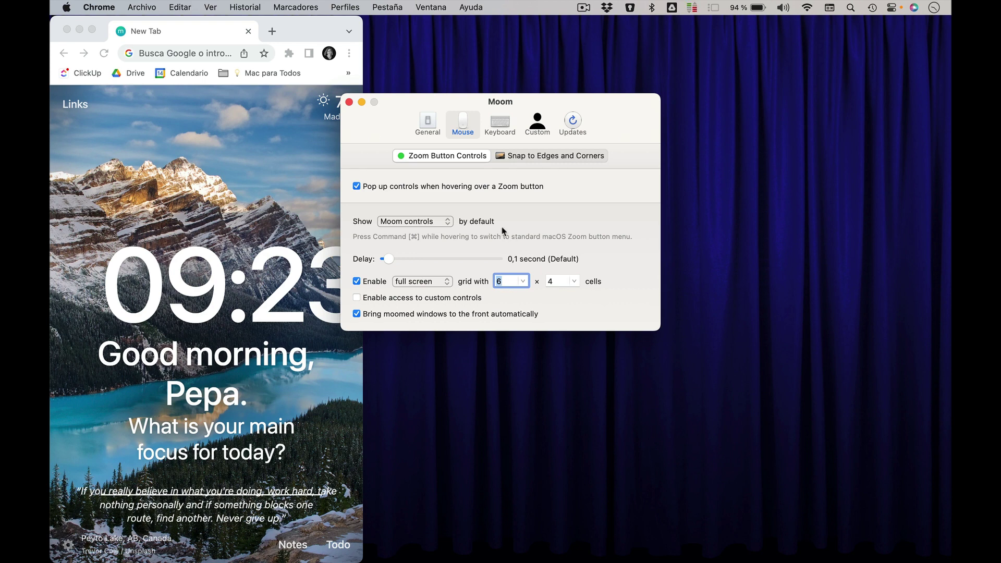
click(421, 281)
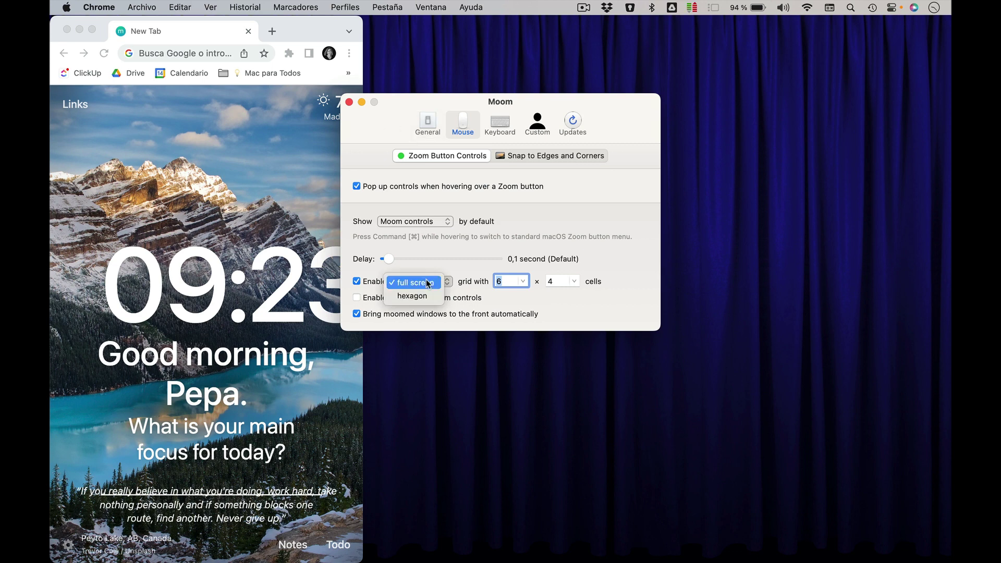
click(426, 296)
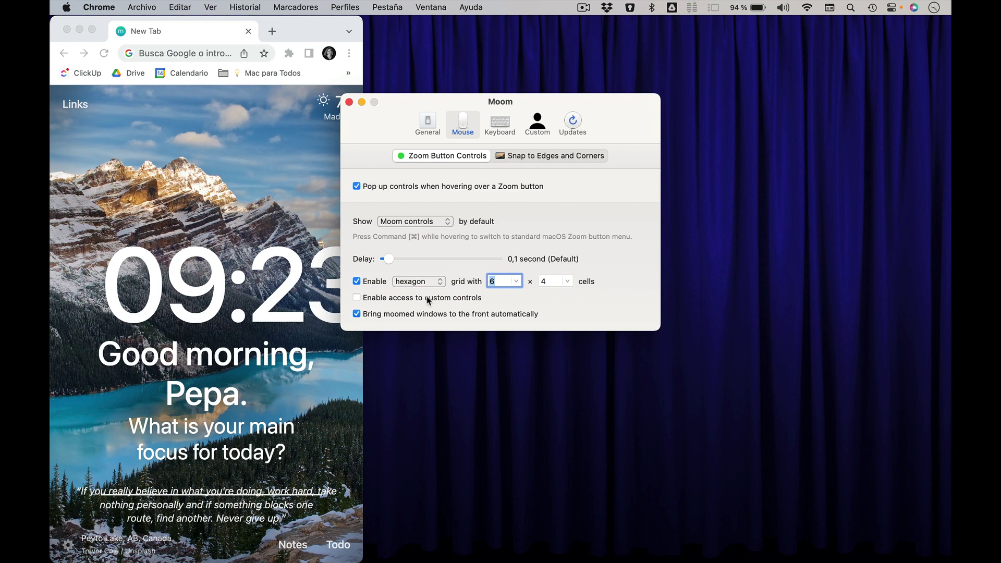
click(349, 102)
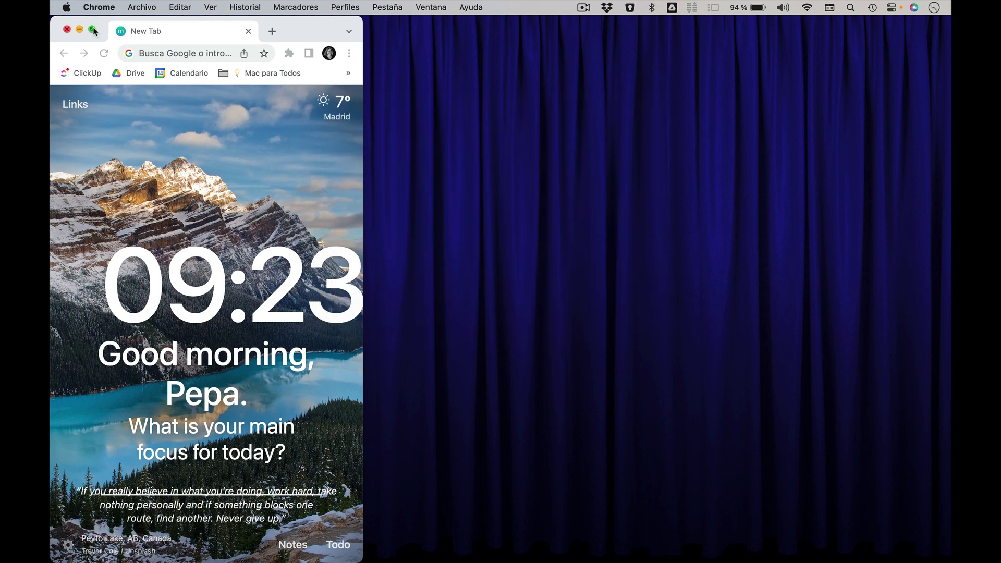
Use Moom's hexagon grid to place the Chrome window in the rightmost column, then across the whole bottom row
mouse_move(93, 29)
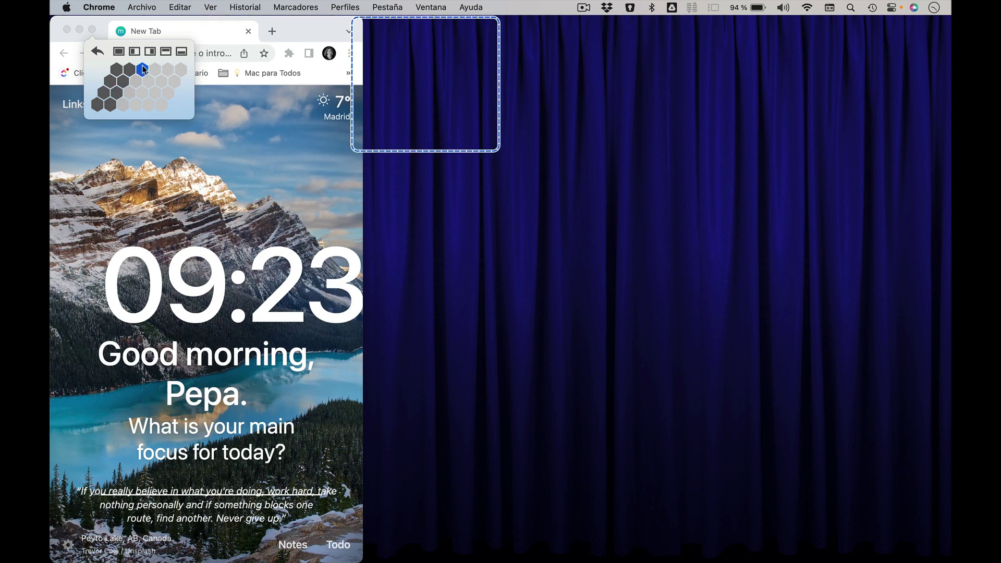
drag(181, 70, 161, 109)
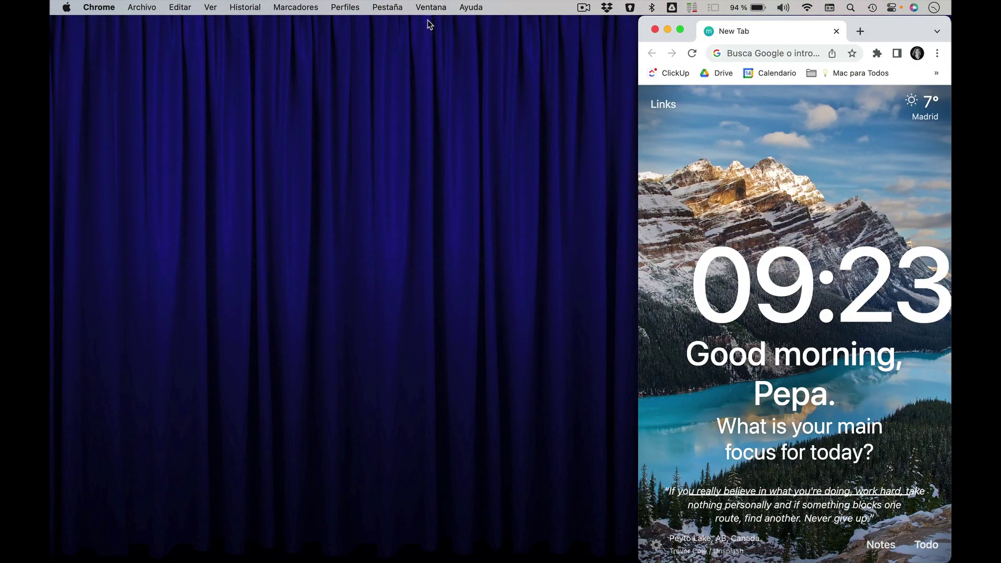
mouse_move(681, 30)
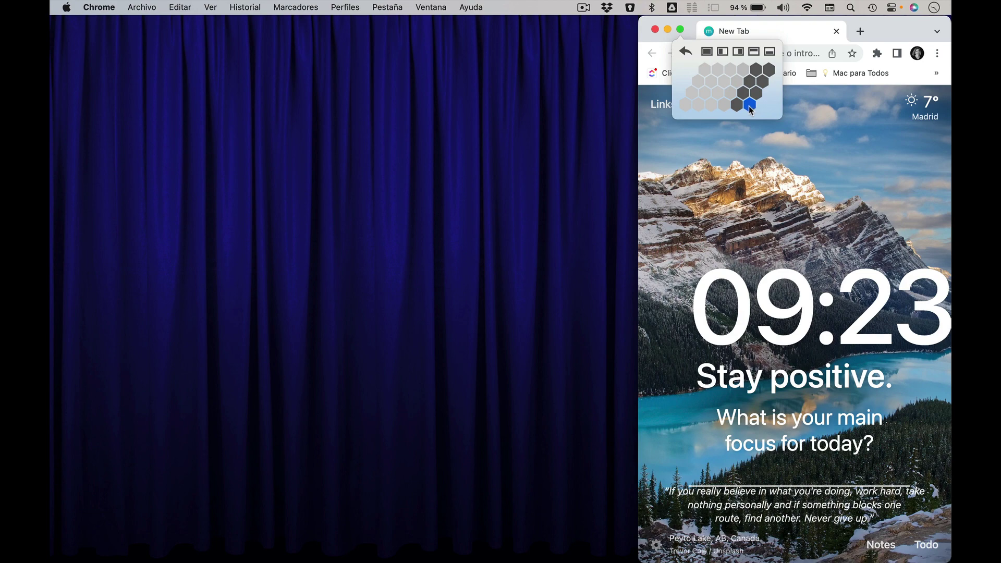
drag(751, 107, 680, 108)
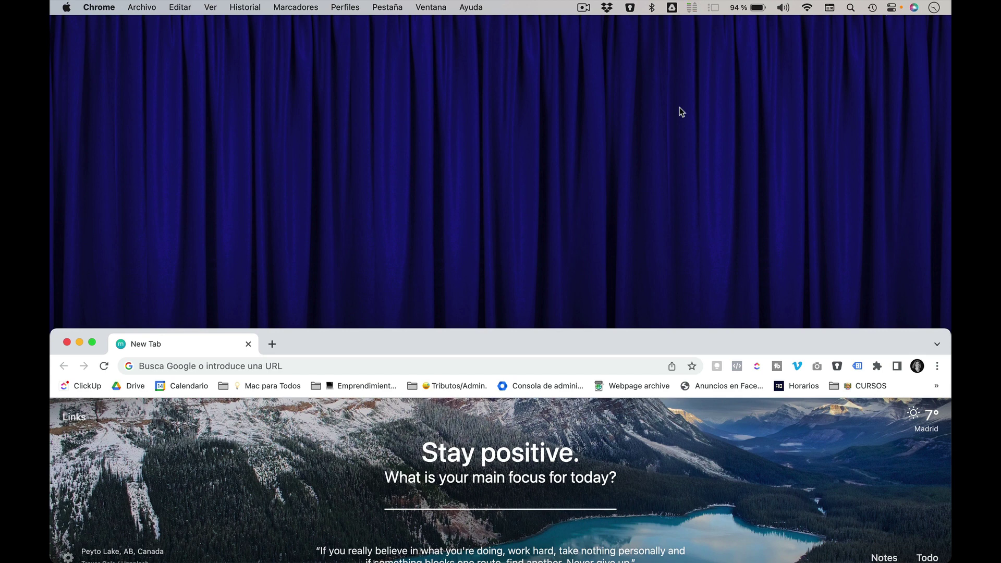
Place the Chrome window in the upper-left 2 x 2 cells using Moom's hexagon grid
mouse_move(93, 342)
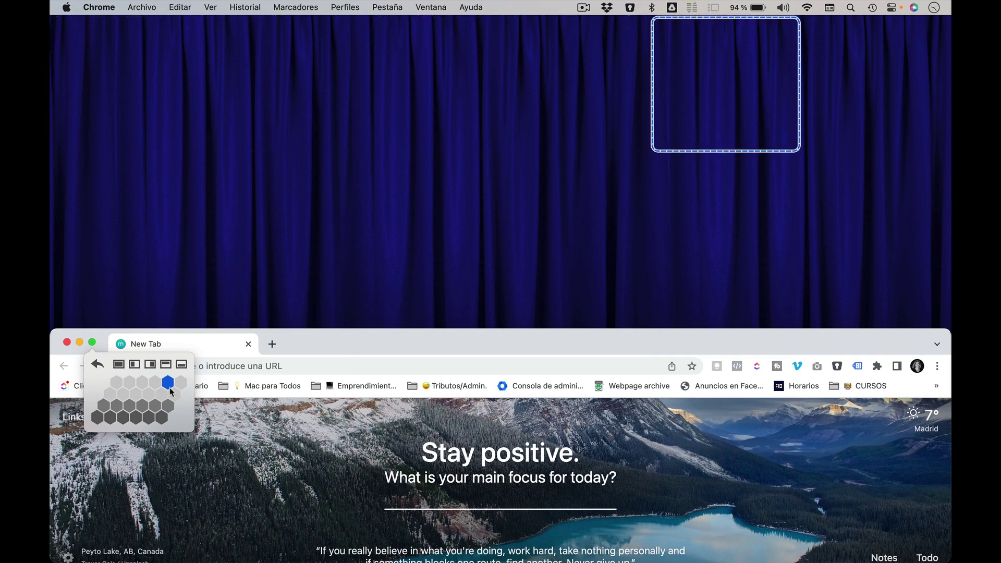
click(111, 395)
drag(111, 396, 131, 382)
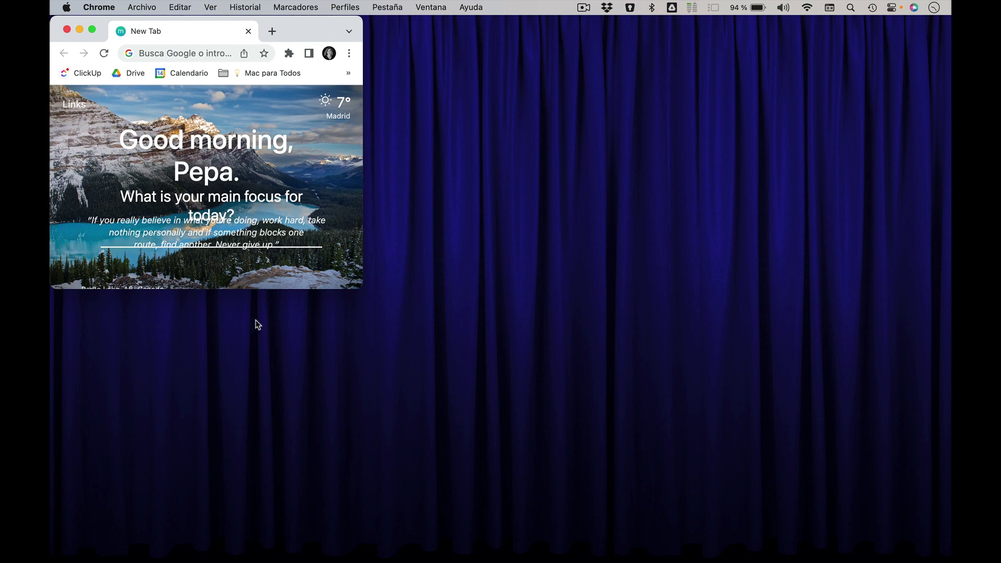
Reopen the Moom preferences and set the zoom button grid type back to full screen
mouse_move(304, 537)
key(super+space)
text(moom)
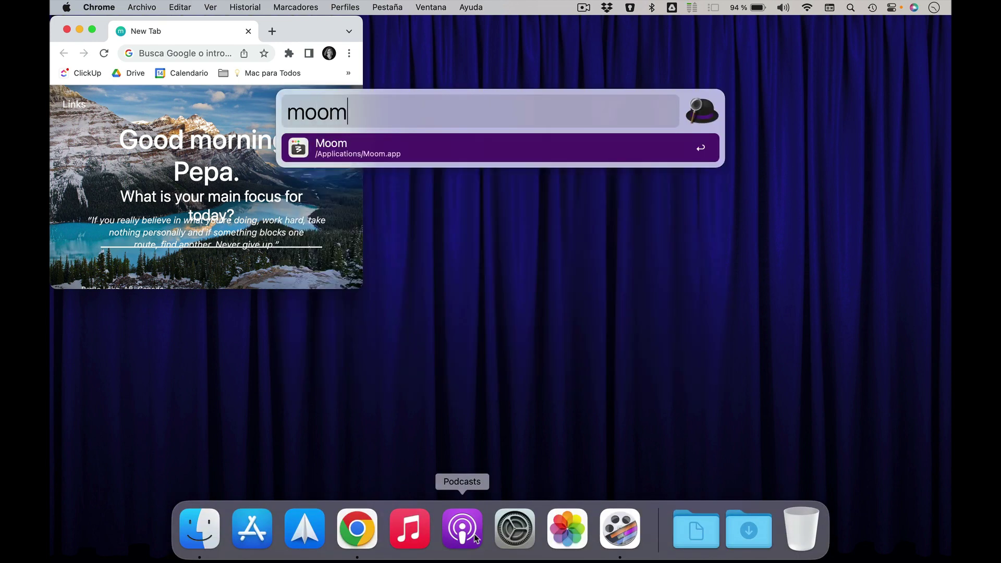
key(Return)
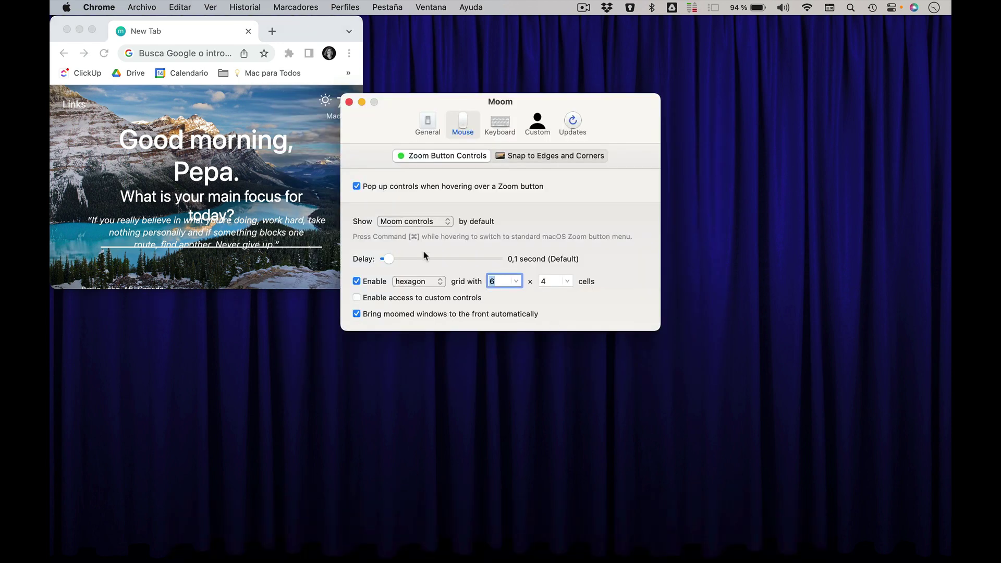
click(431, 282)
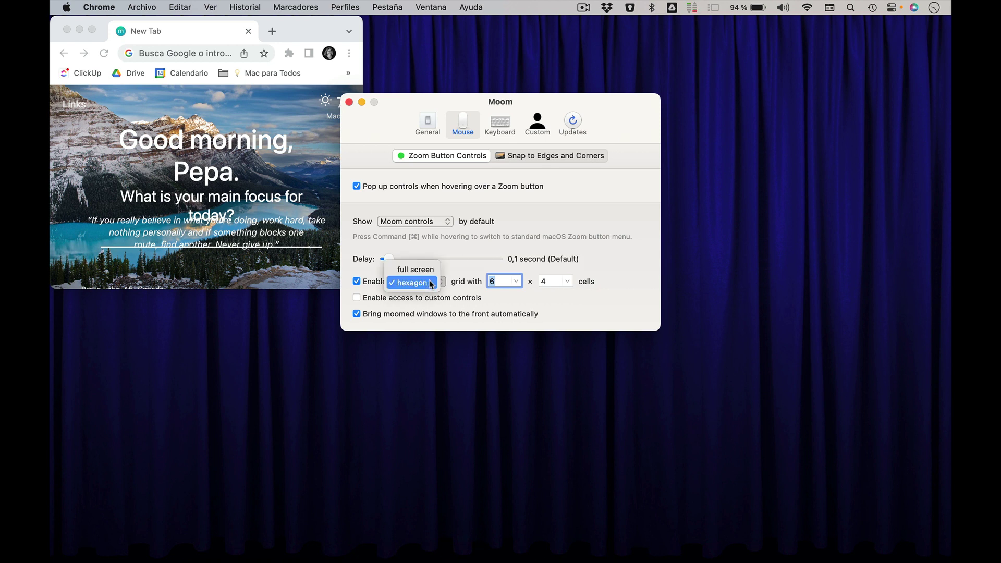
click(427, 270)
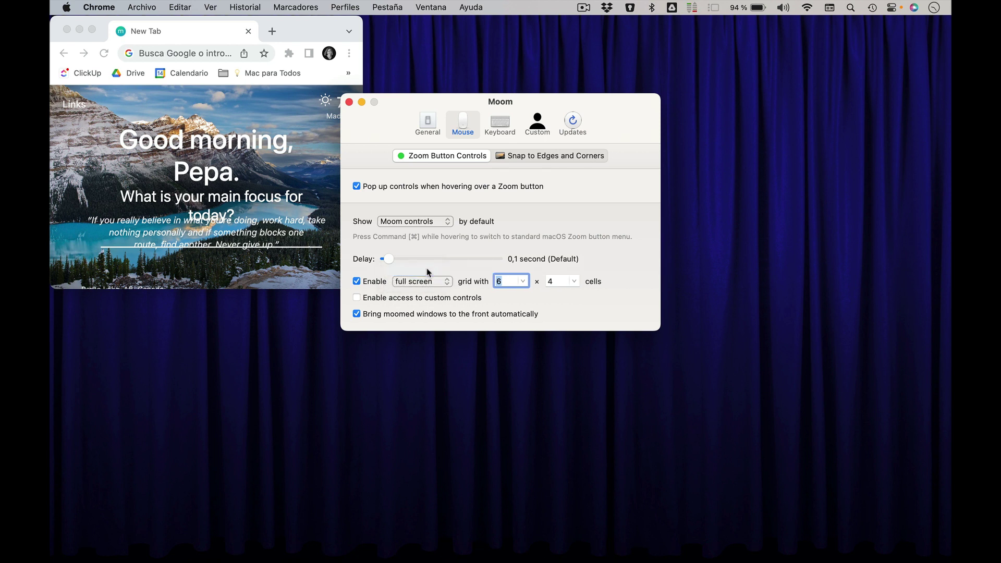